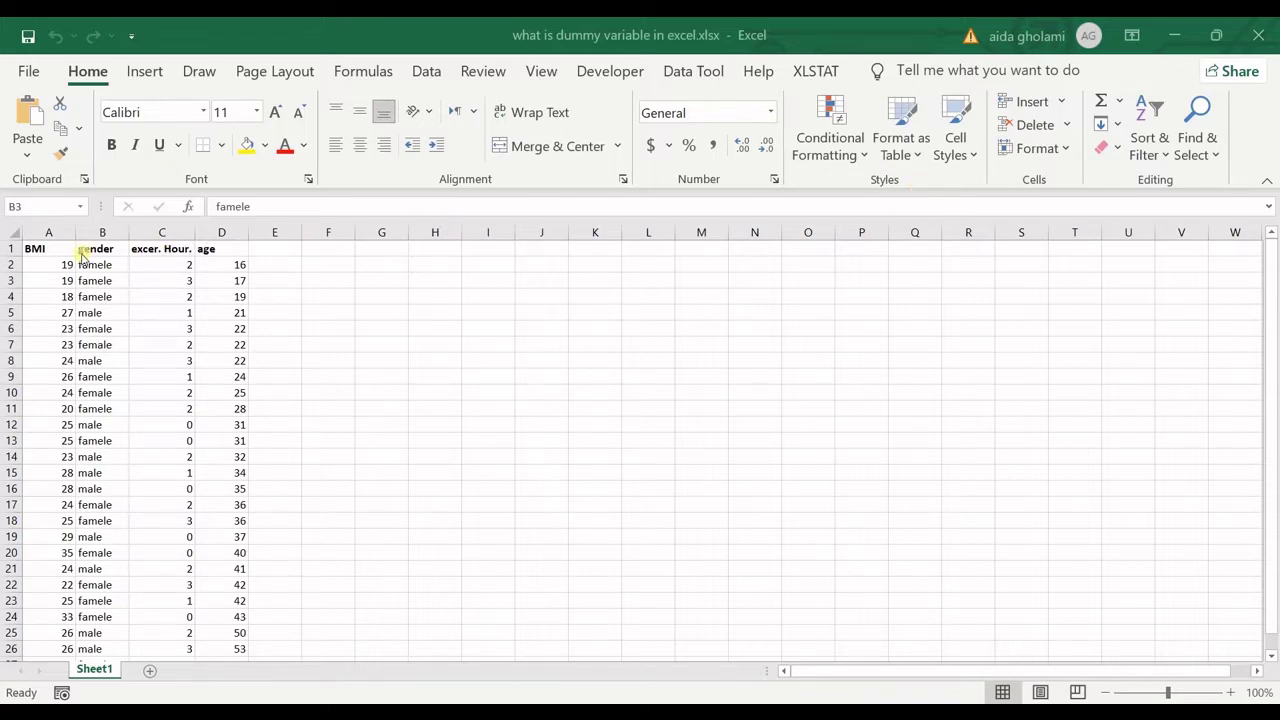
Step: Examine the BMI column against the gender, excer. Hour. and age columns, including the text categories in the gender column
click(42, 250)
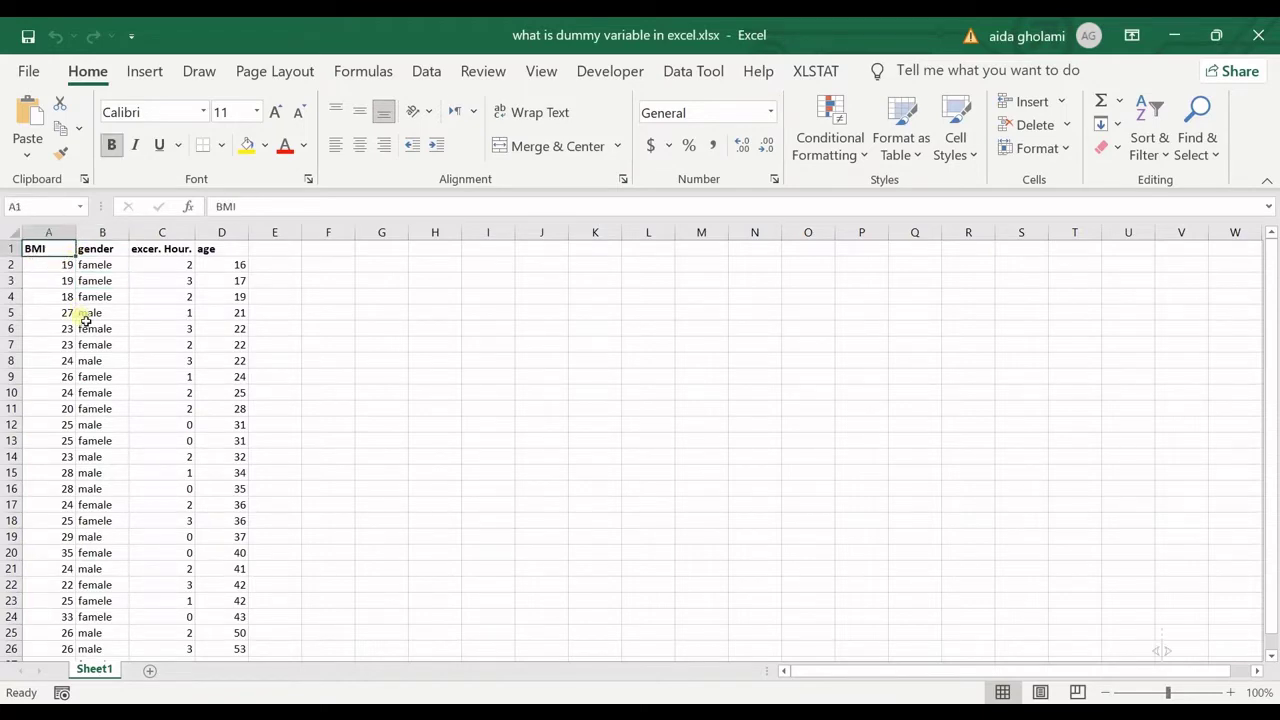
click(110, 254)
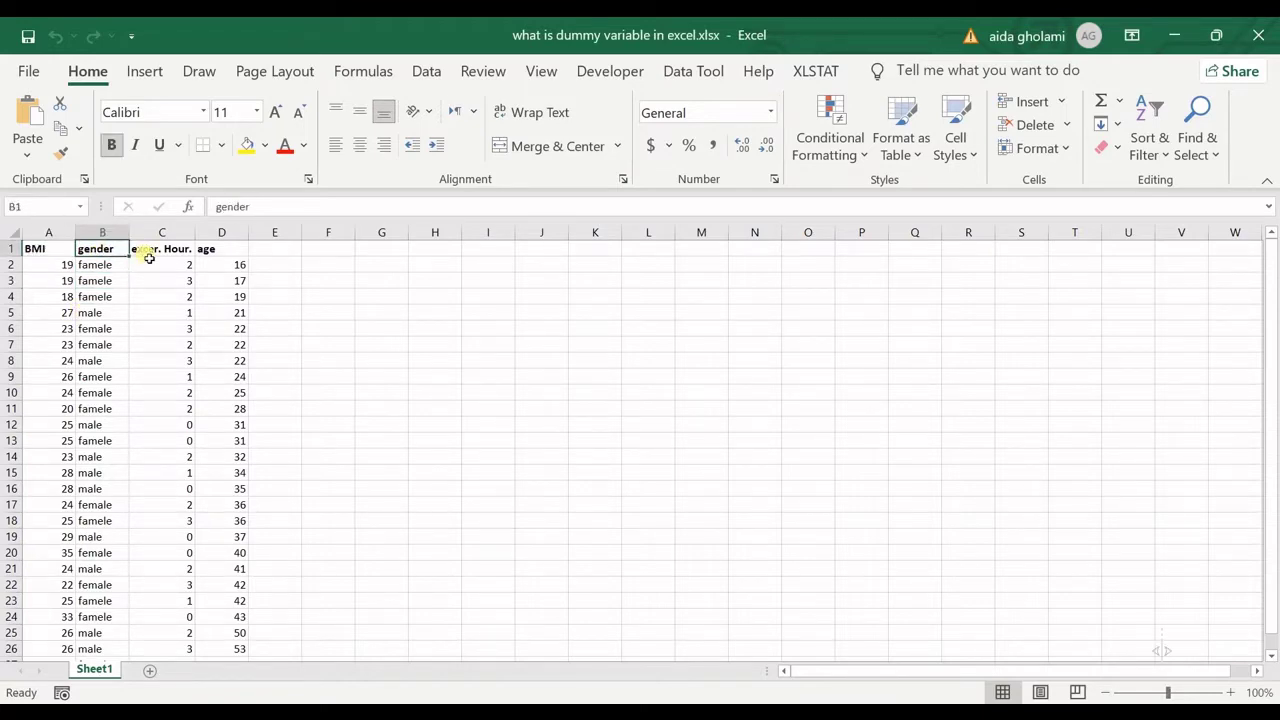
click(149, 252)
click(214, 254)
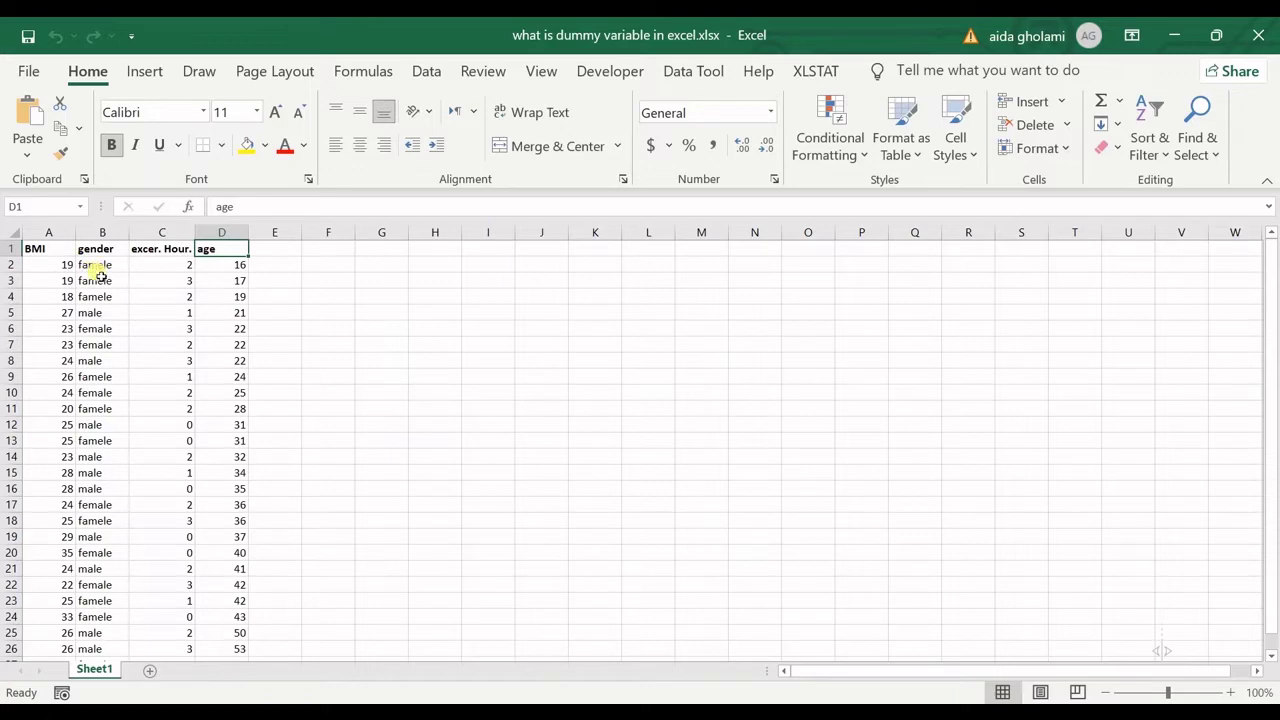
drag(60, 252, 51, 347)
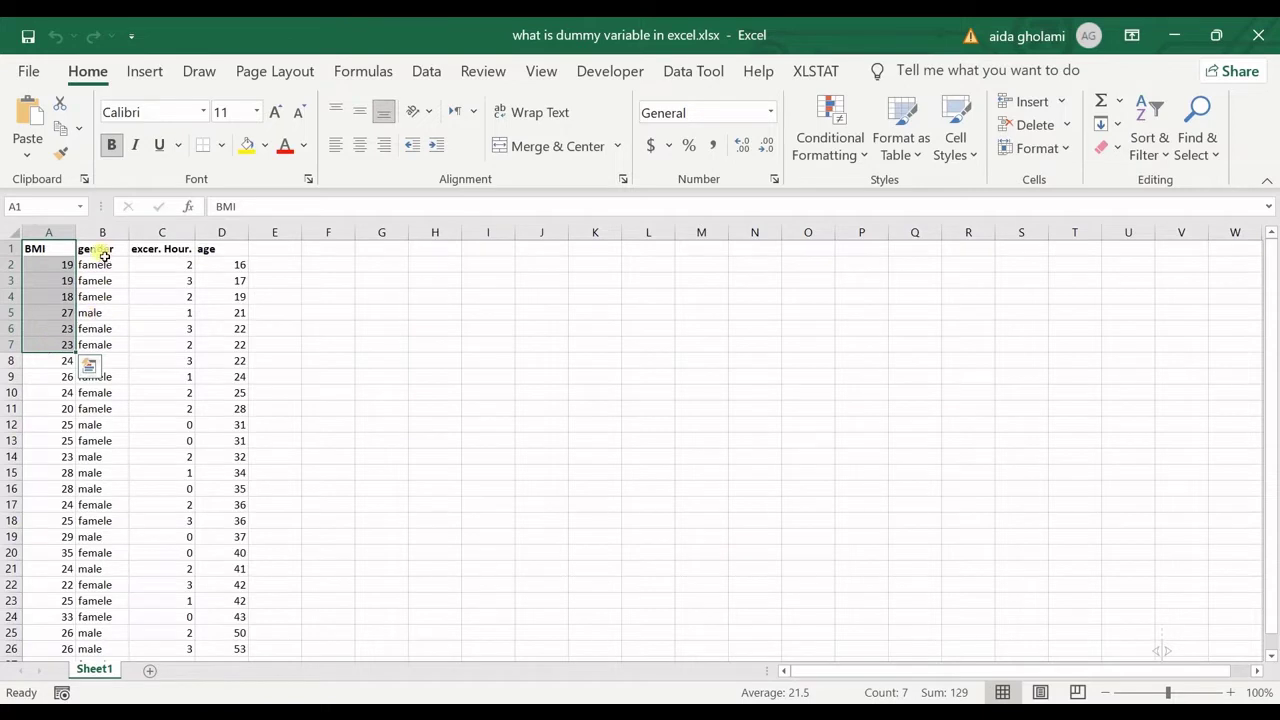
drag(104, 255, 233, 409)
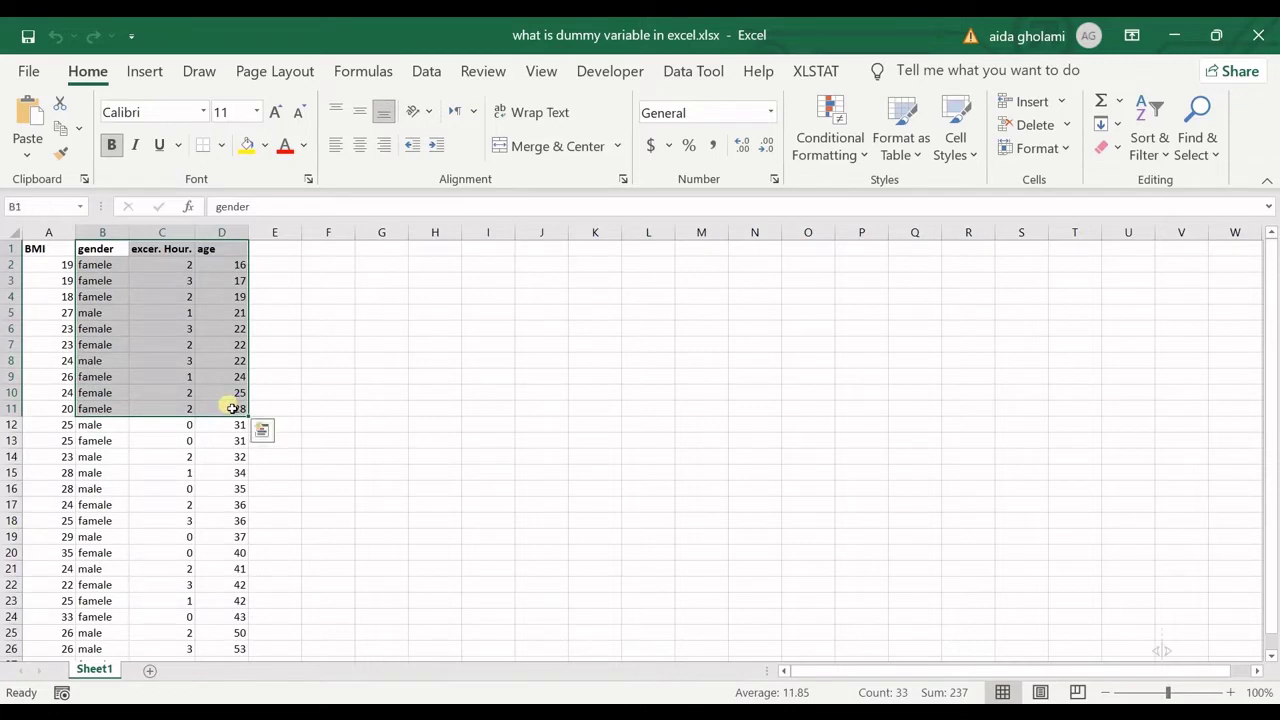
drag(34, 247, 66, 378)
drag(105, 249, 223, 410)
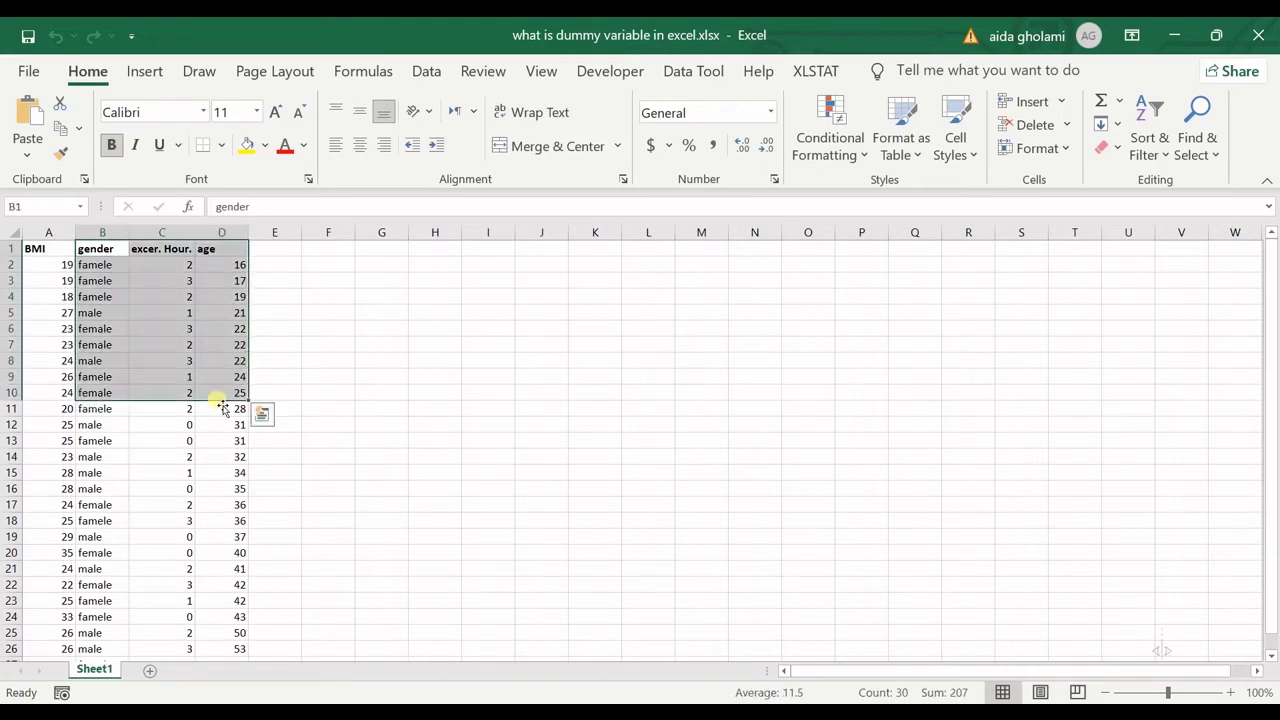
click(105, 254)
click(105, 258)
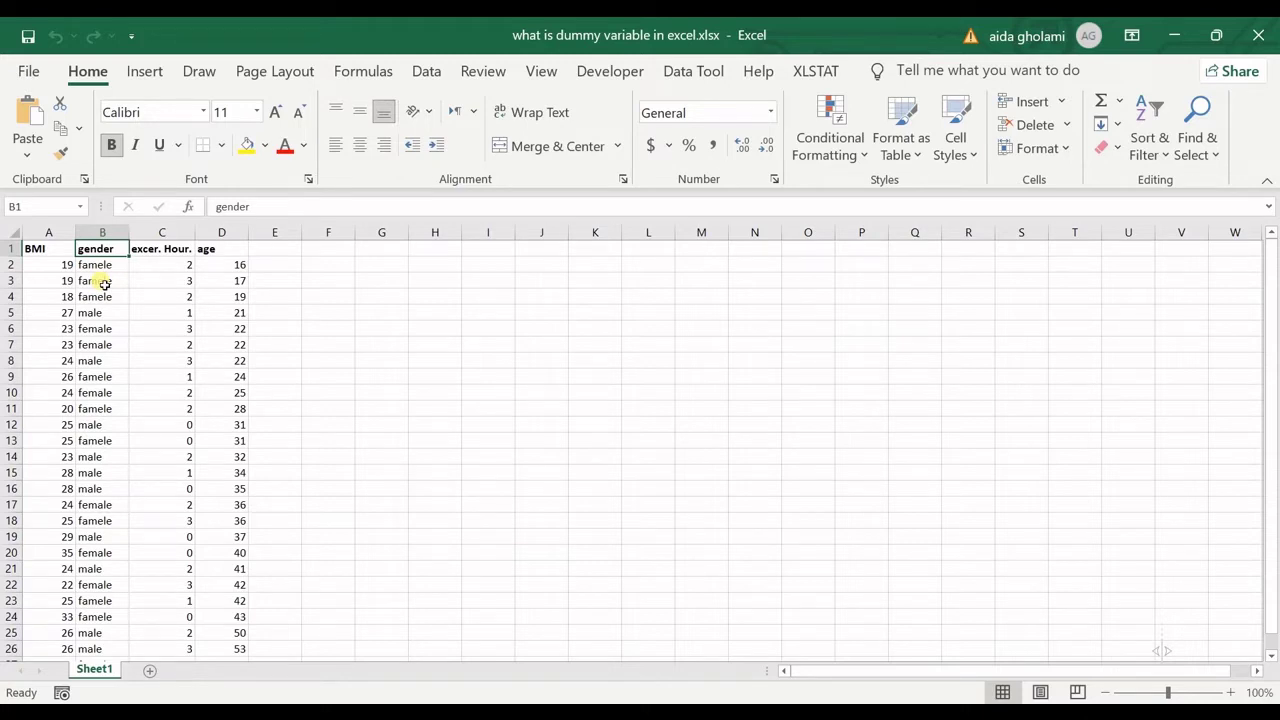
click(104, 268)
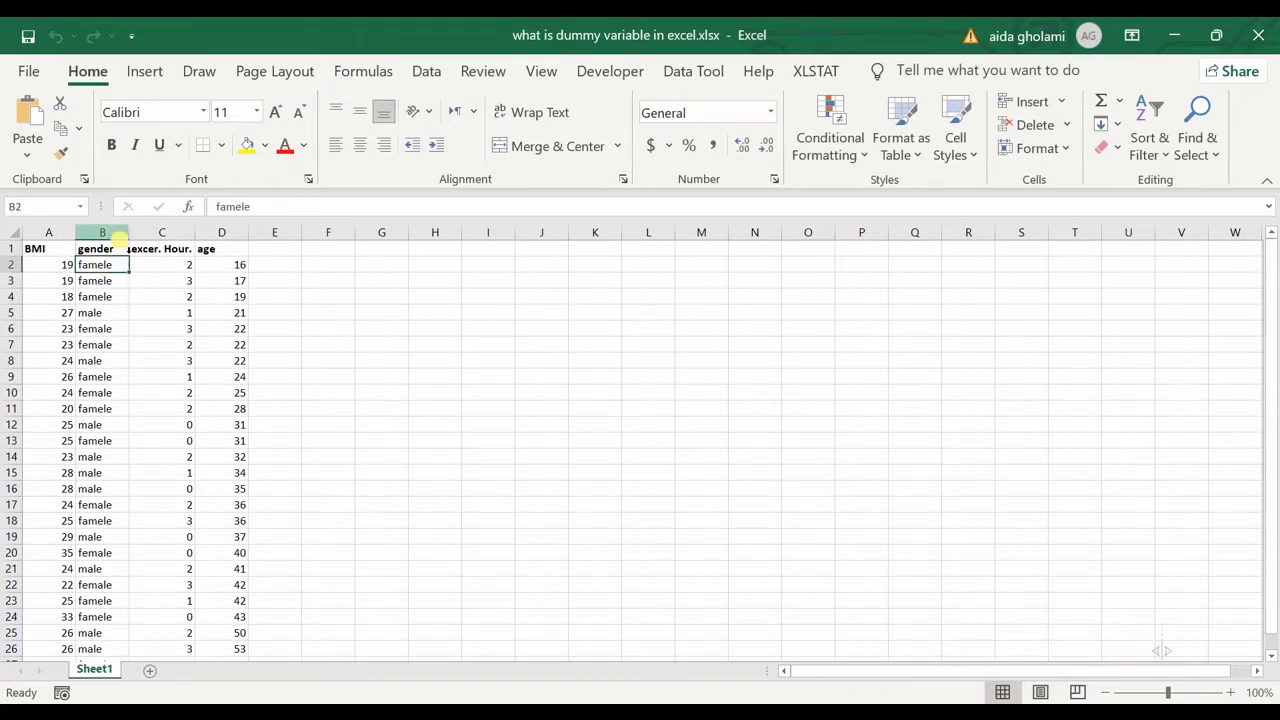
click(117, 236)
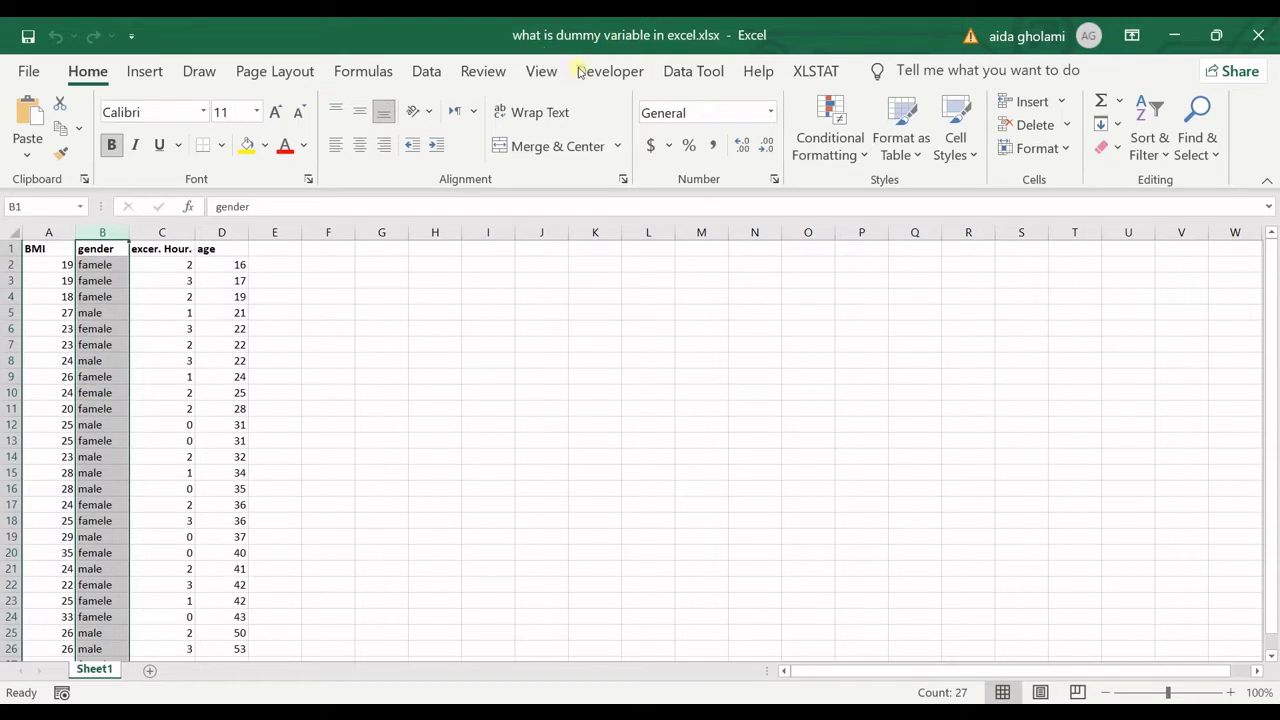
click(124, 264)
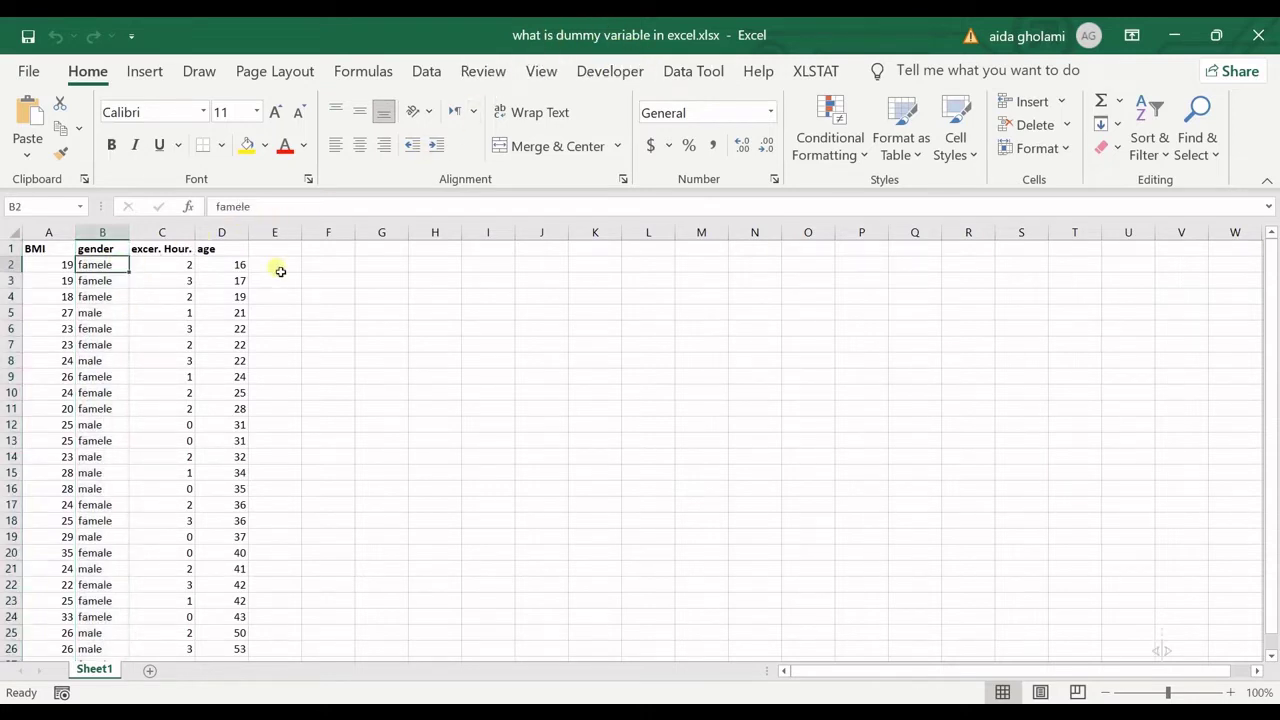
Step: Handwrite "gender:" with an opening brace in black ink beside the table, followed by the first case "Femal: d=1"
click(190, 71)
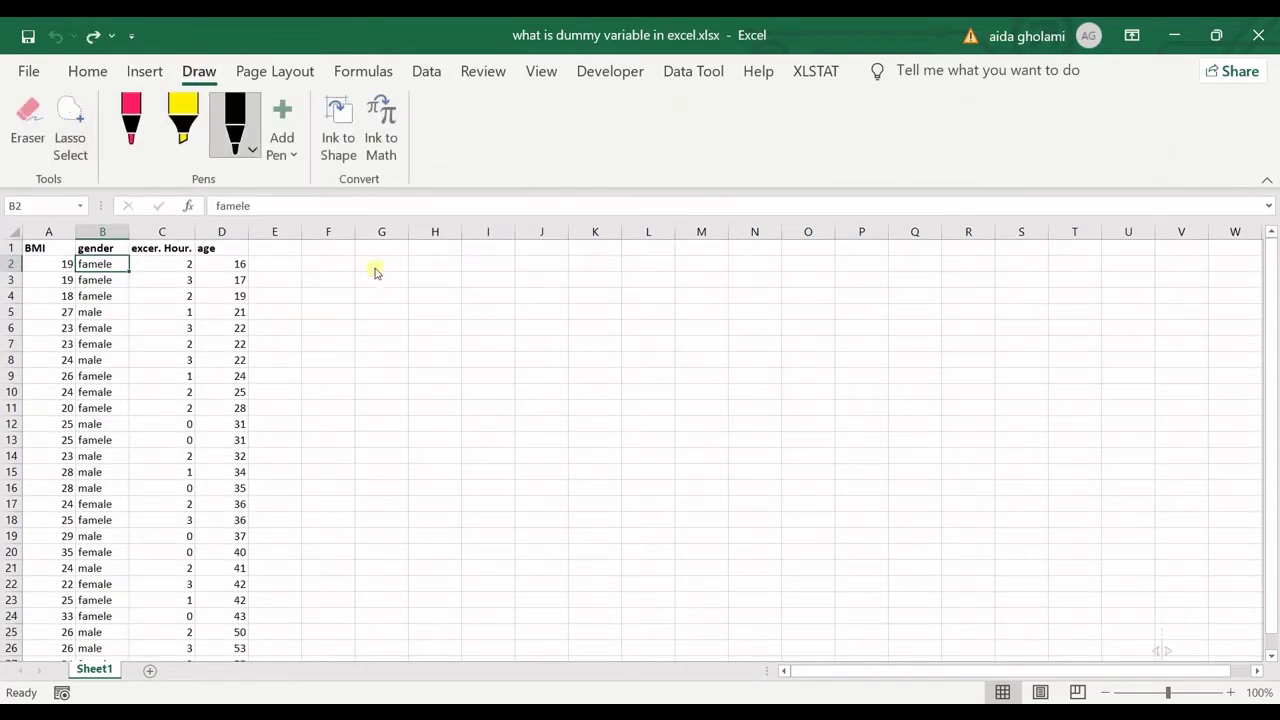
mouse_move(376, 268)
mouse_down()
mouse_move(380, 286)
mouse_move(491, 302)
mouse_move(574, 294)
mouse_move(597, 257)
mouse_move(591, 463)
mouse_move(614, 466)
mouse_up()
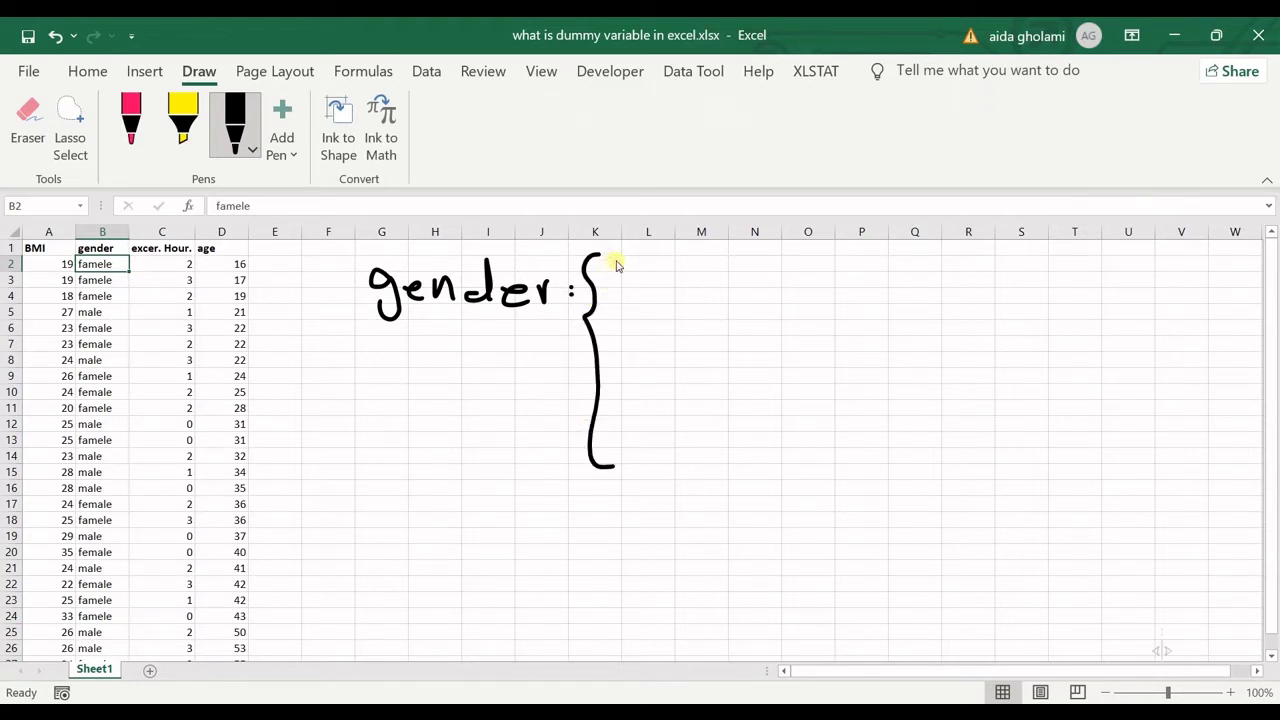
mouse_move(614, 261)
mouse_down()
mouse_move(641, 259)
mouse_move(619, 295)
mouse_move(640, 278)
mouse_move(772, 296)
mouse_up()
drag(779, 260, 786, 298)
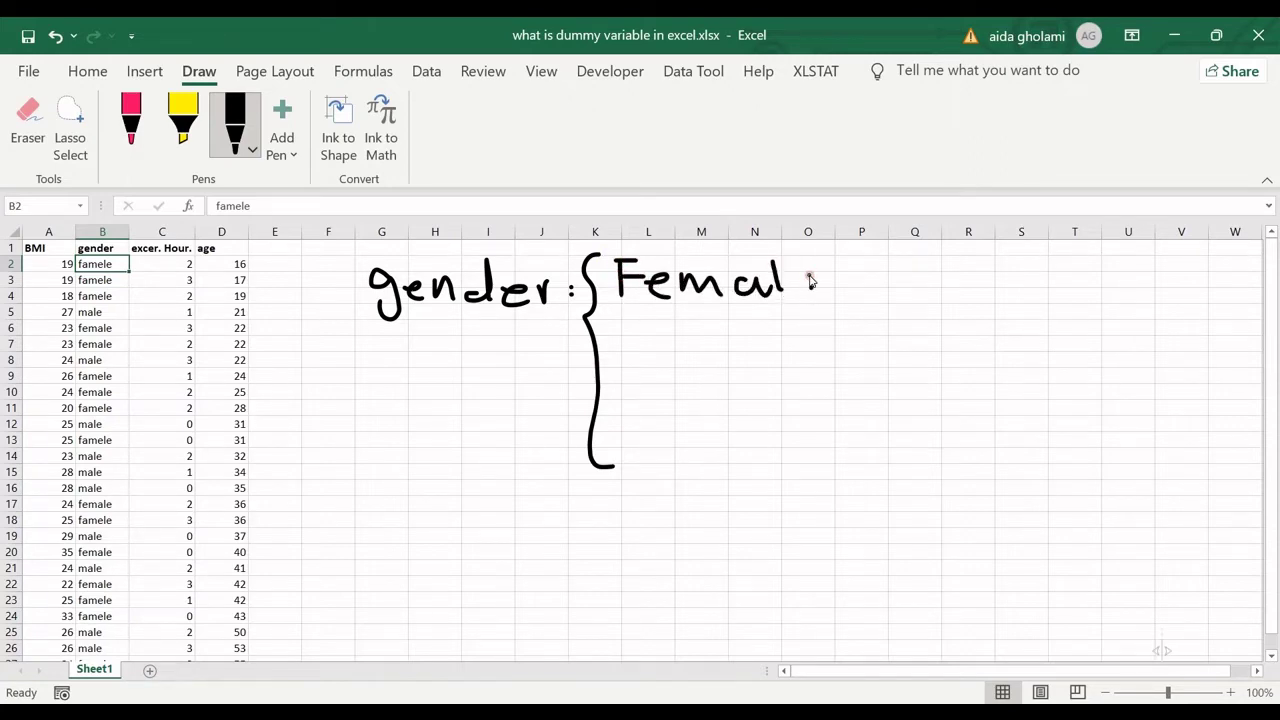
click(810, 276)
click(810, 287)
drag(860, 271, 868, 252)
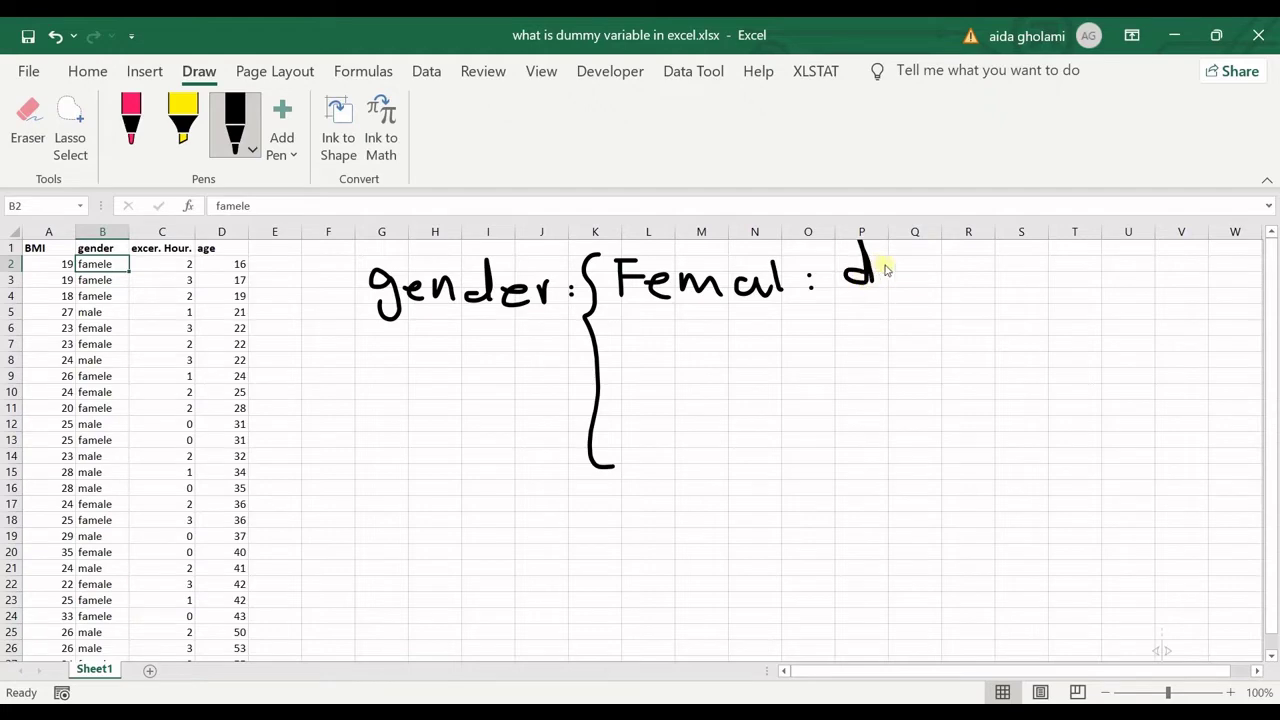
drag(886, 279, 944, 267)
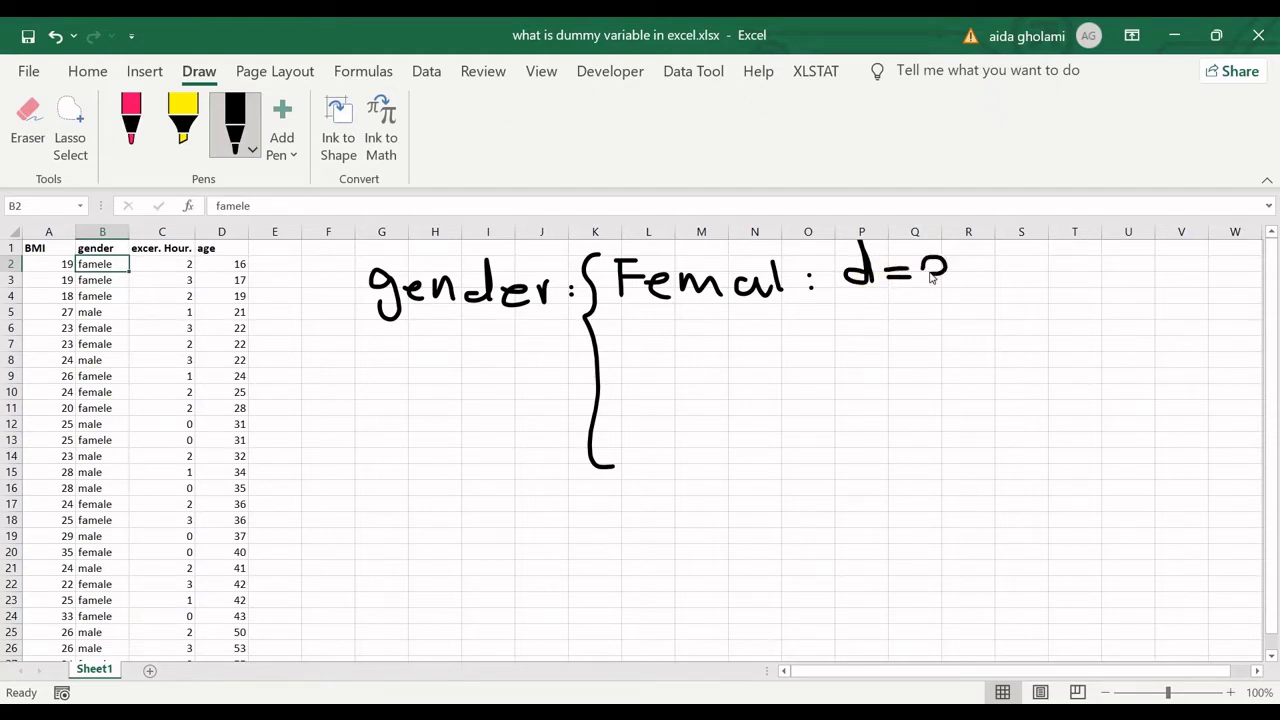
key(ctrl+z)
drag(928, 243, 928, 250)
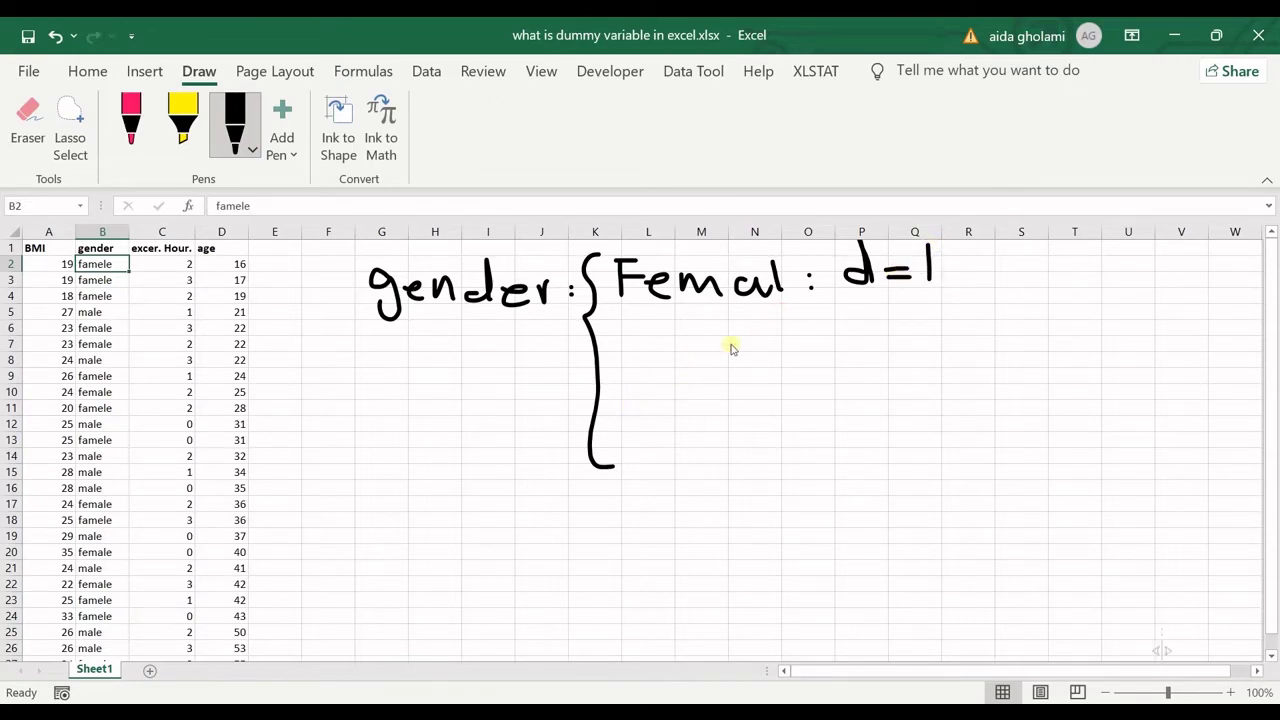
Step: Handwrite the second case "Male: d=0" inside the brace and add the missing final "e" to the handwritten "Femal"
mouse_move(620, 410)
mouse_down()
mouse_move(642, 385)
mouse_move(660, 404)
mouse_move(712, 394)
mouse_up()
mouse_move(736, 346)
mouse_down()
mouse_move(737, 383)
mouse_move(797, 383)
mouse_up()
mouse_move(790, 266)
mouse_down()
mouse_move(785, 285)
mouse_move(804, 292)
mouse_up()
click(824, 377)
click(825, 390)
mouse_move(886, 394)
mouse_down()
mouse_move(858, 403)
mouse_move(926, 399)
mouse_up()
mouse_move(907, 388)
mouse_down()
mouse_move(964, 362)
mouse_move(940, 366)
mouse_up()
mouse_move(594, 352)
mouse_down()
mouse_move(586, 272)
mouse_move(599, 256)
mouse_up()
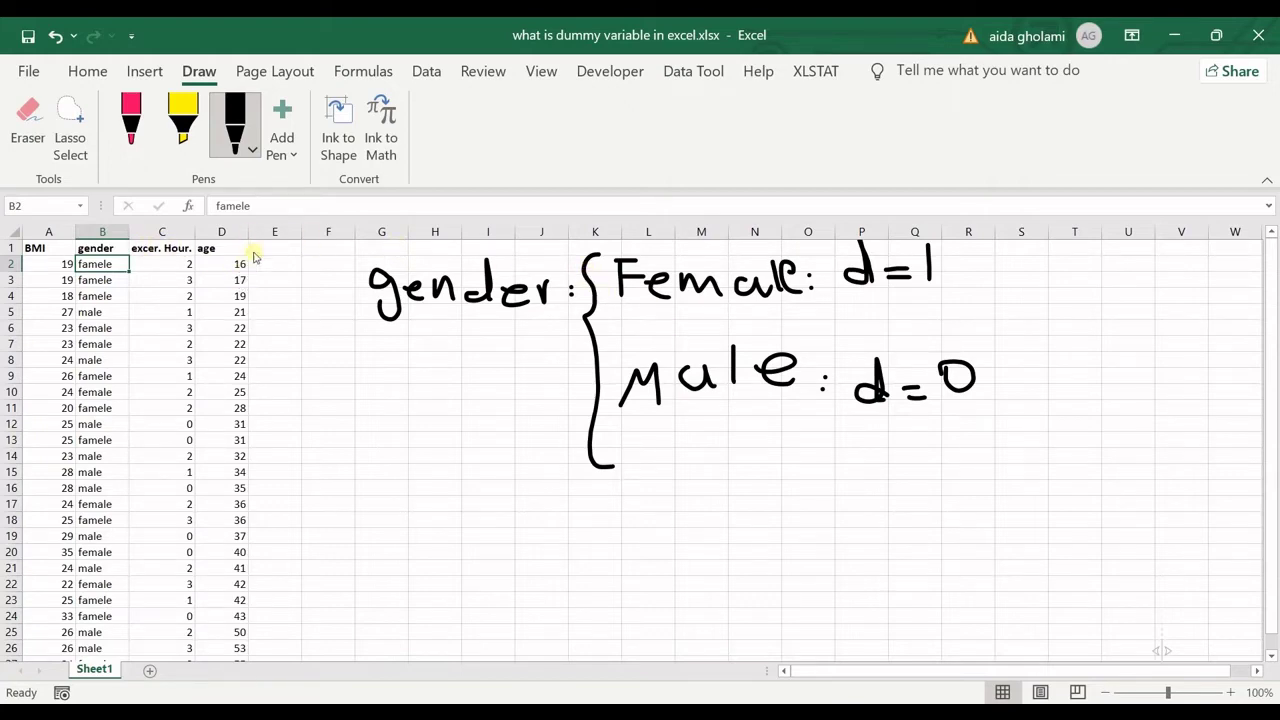
Step: Erase the handwritten word "gender" before the brace and write the letter "g" in its place
click(28, 120)
mouse_move(365, 285)
mouse_down()
mouse_move(416, 304)
mouse_move(514, 290)
mouse_move(553, 305)
mouse_move(543, 286)
mouse_move(548, 325)
mouse_move(534, 332)
mouse_up()
click(230, 118)
click(88, 70)
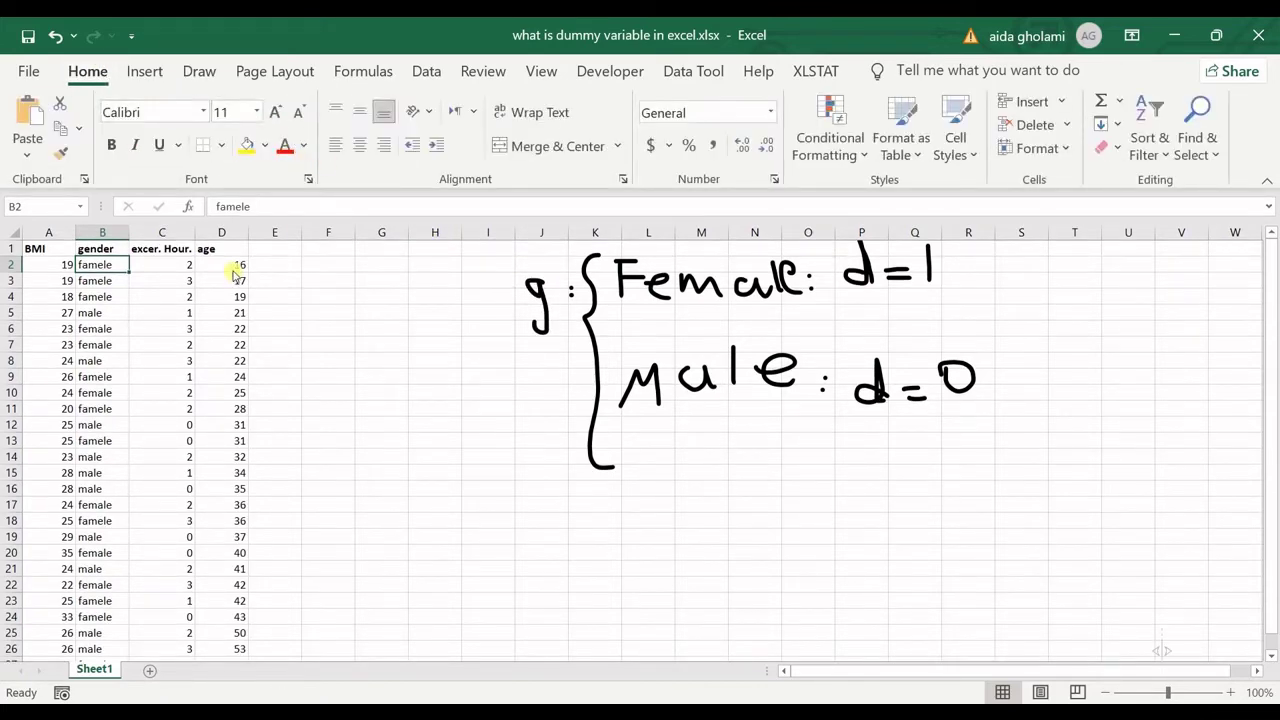
click(111, 145)
click(233, 259)
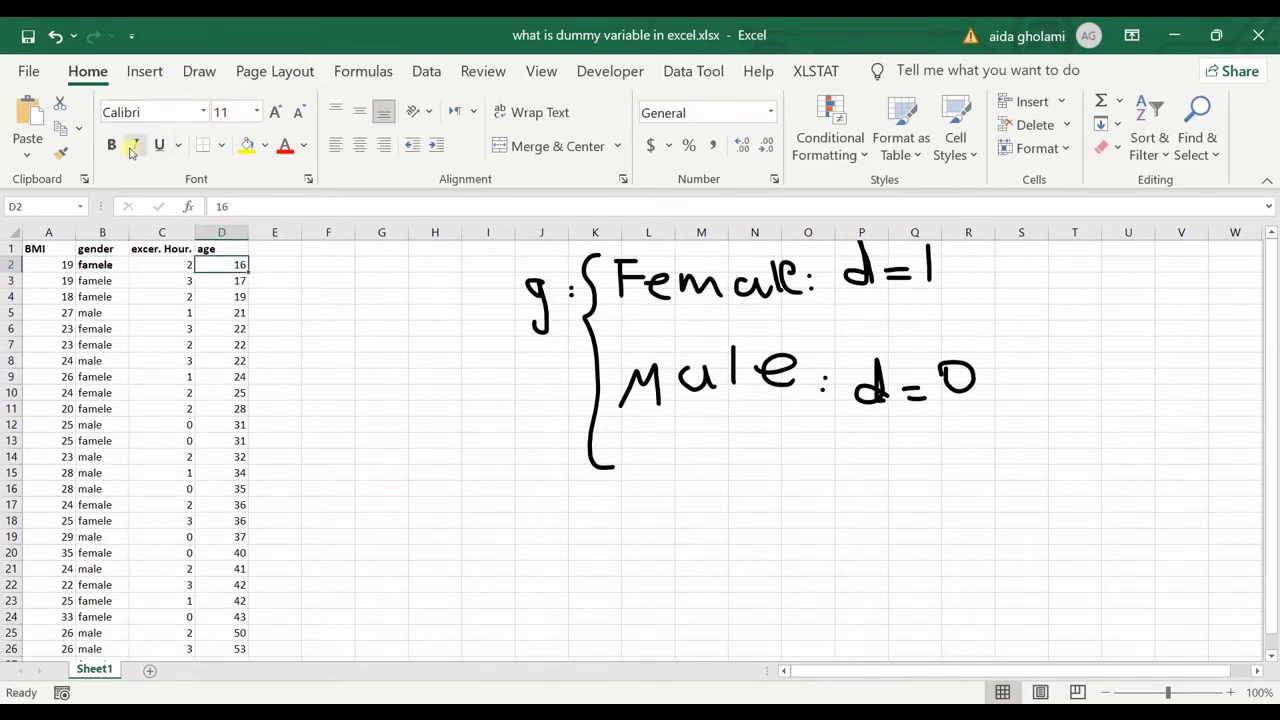
click(292, 261)
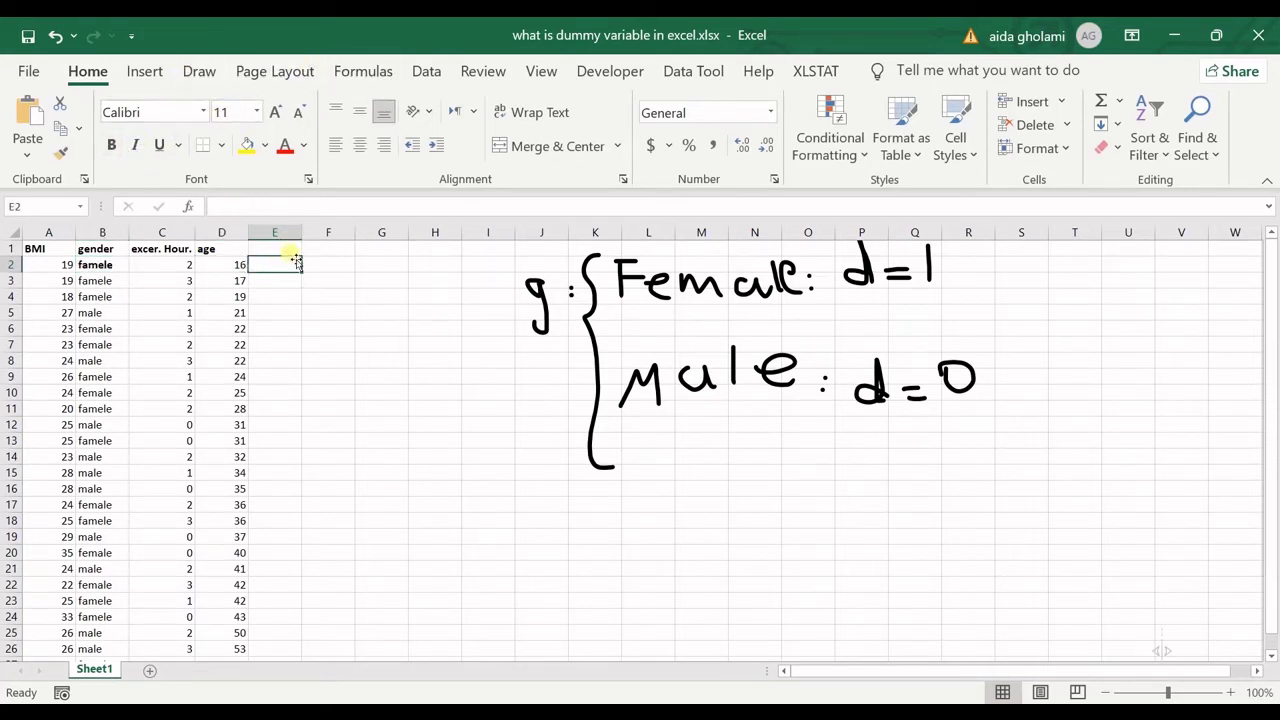
click(90, 265)
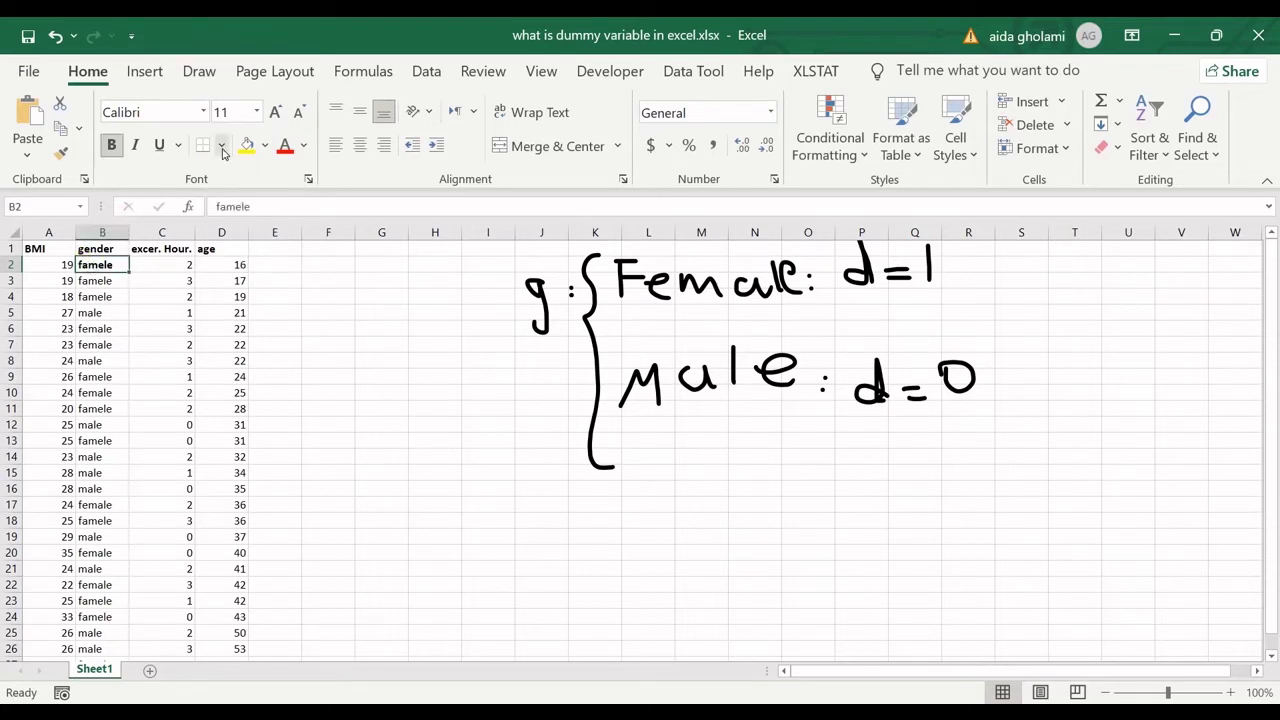
click(111, 145)
Step: Enter the column header "Female" in cell E1, next to the age column
click(286, 264)
click(283, 249)
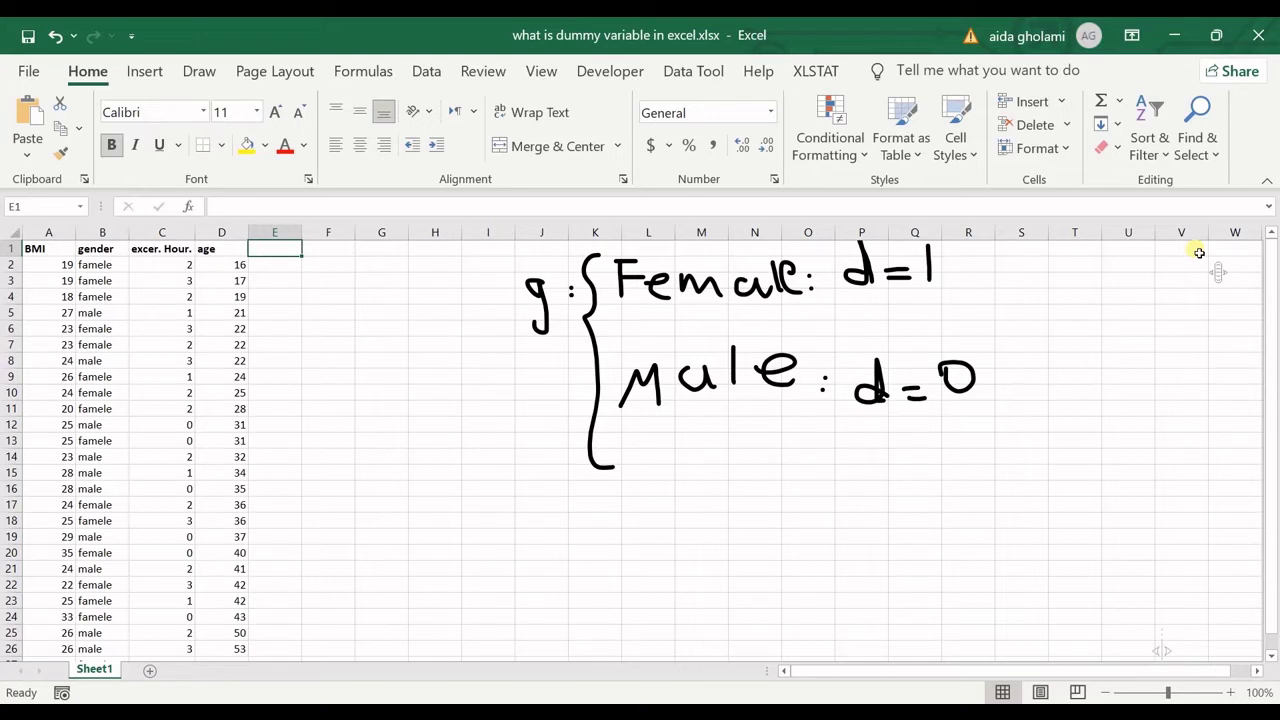
text(Female)
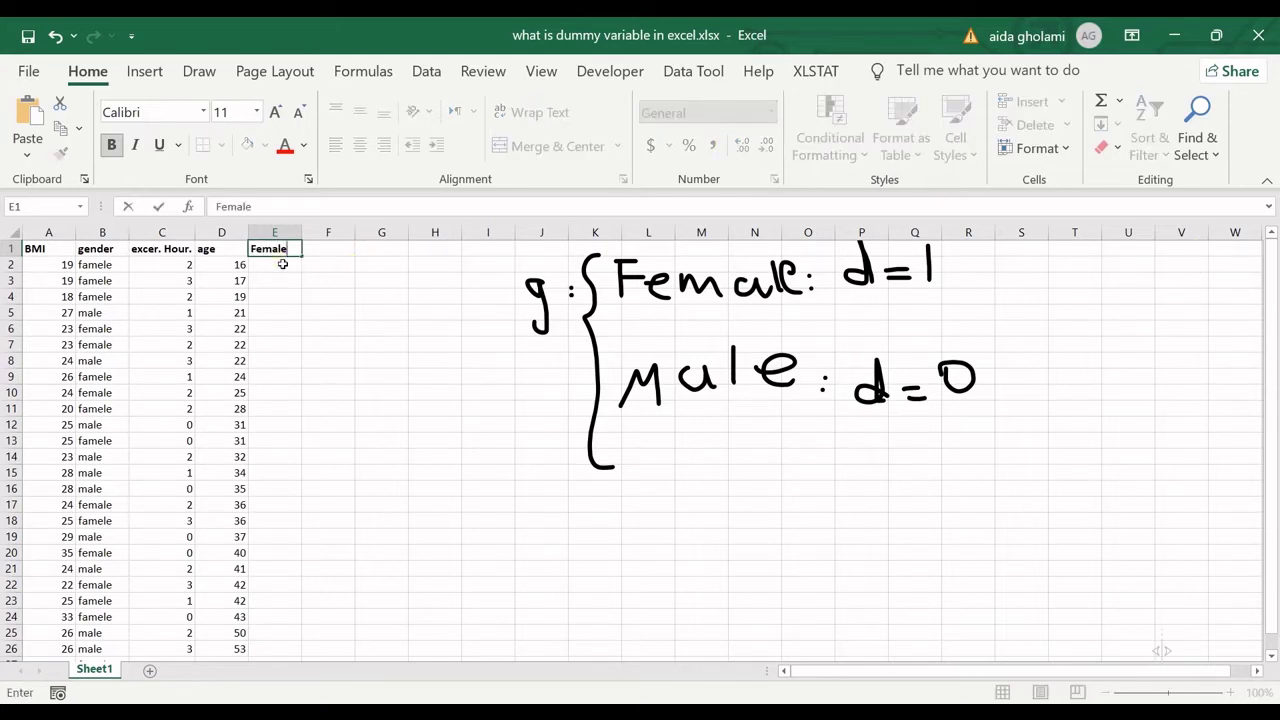
Step: Enter the formula =IF(B2="famele",1,0) in cell E2 to code the gender value as a dummy variable
click(280, 264)
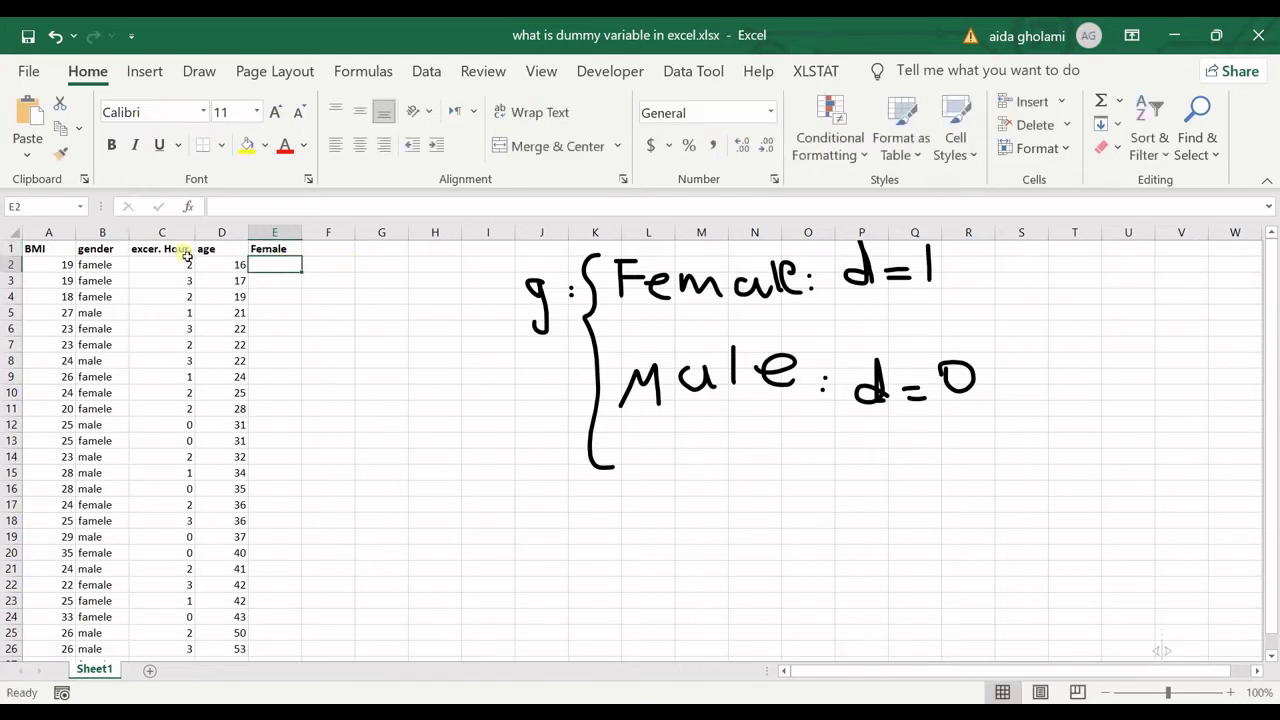
text(=if)
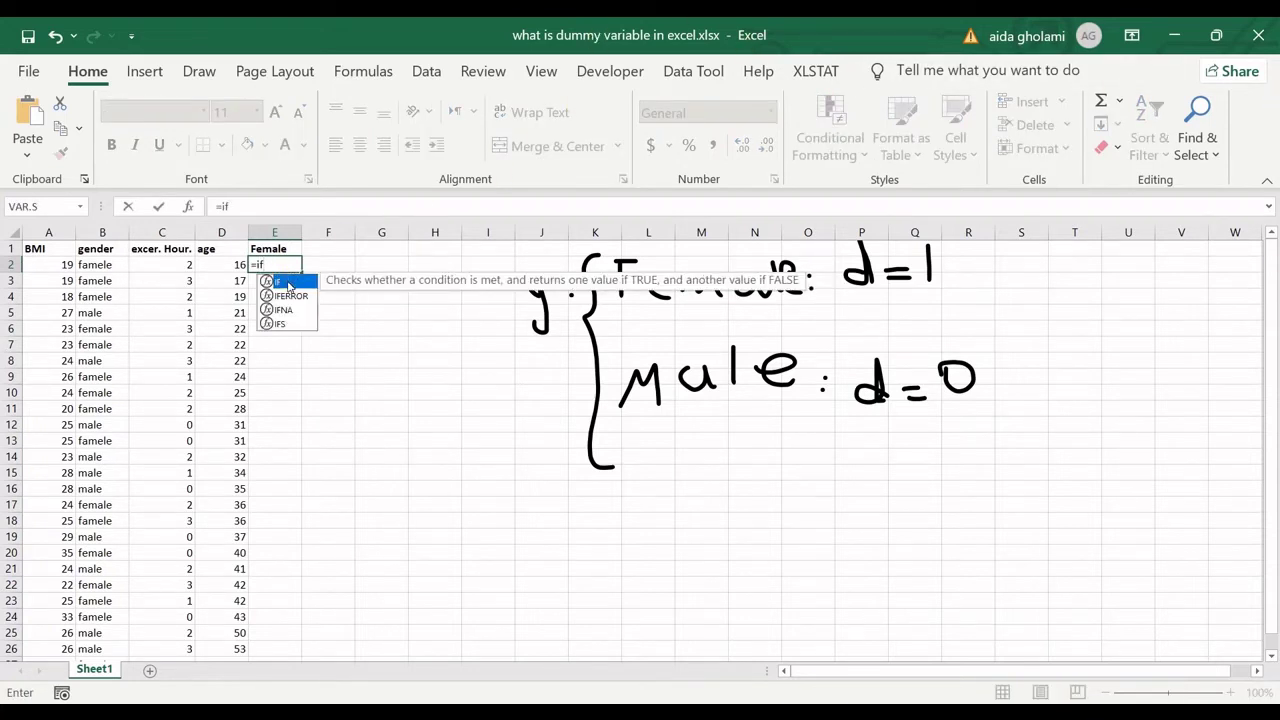
key(Tab)
click(86, 266)
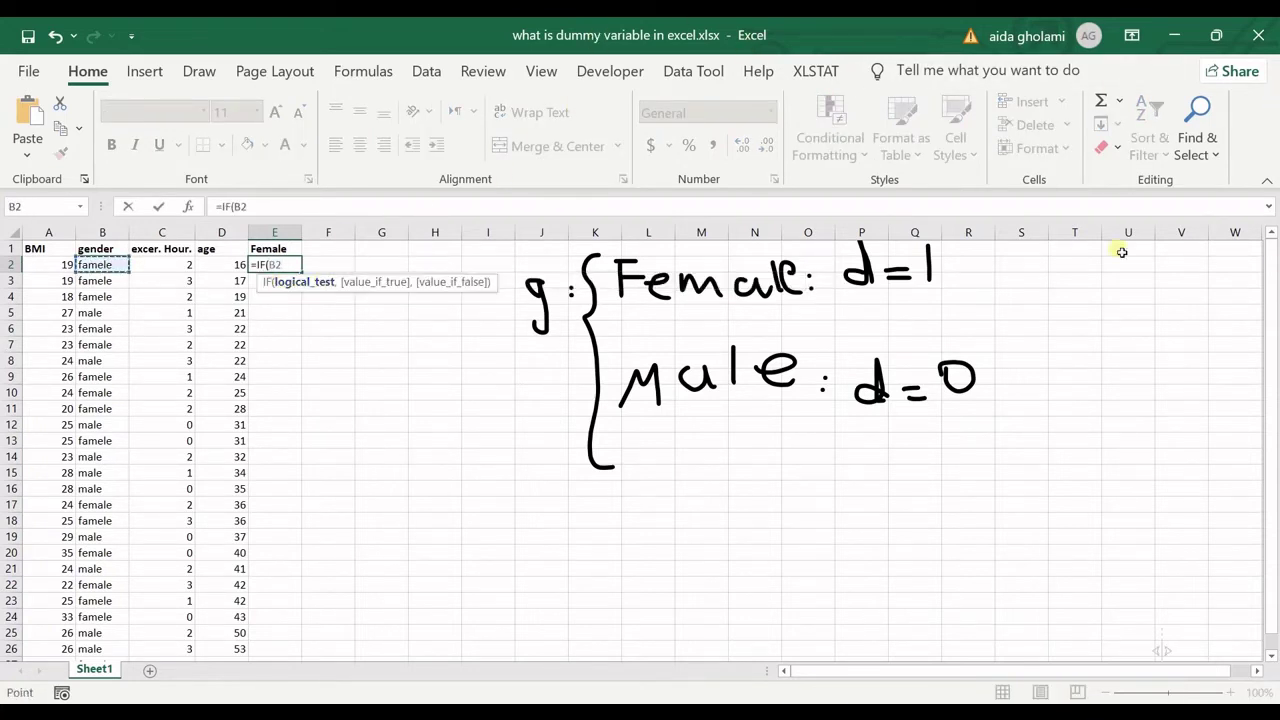
text(=)
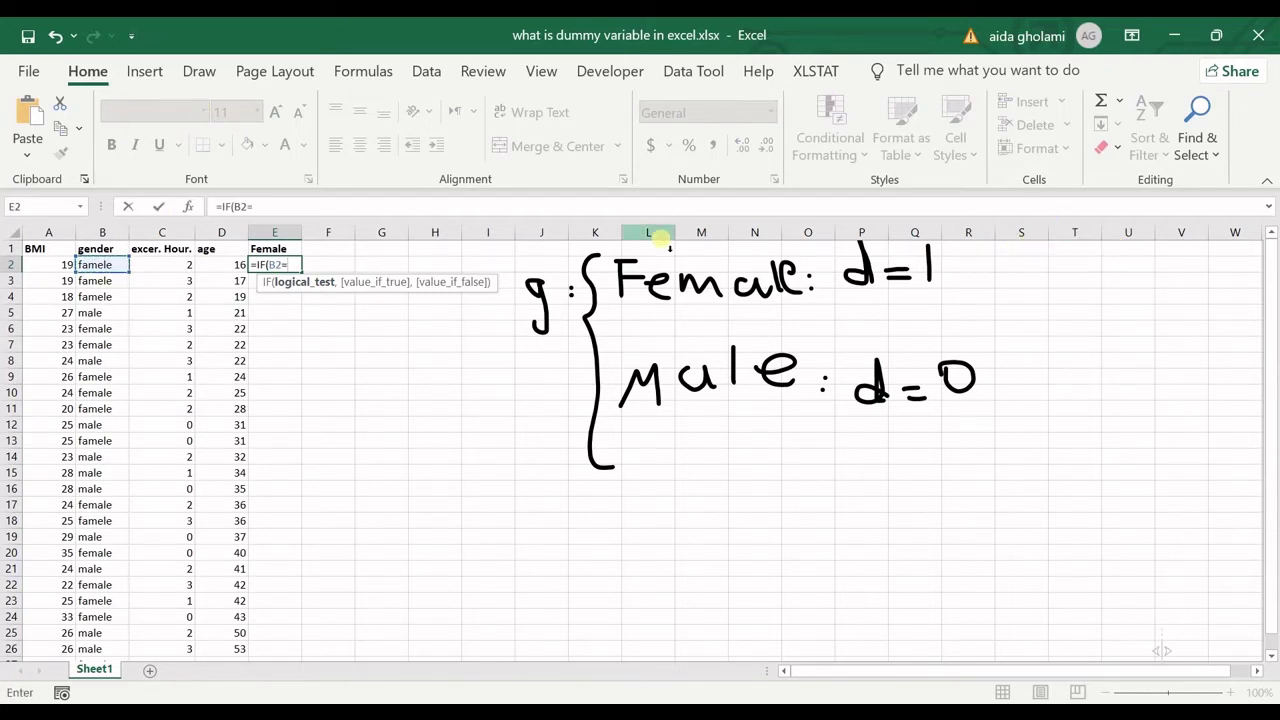
text("fa)
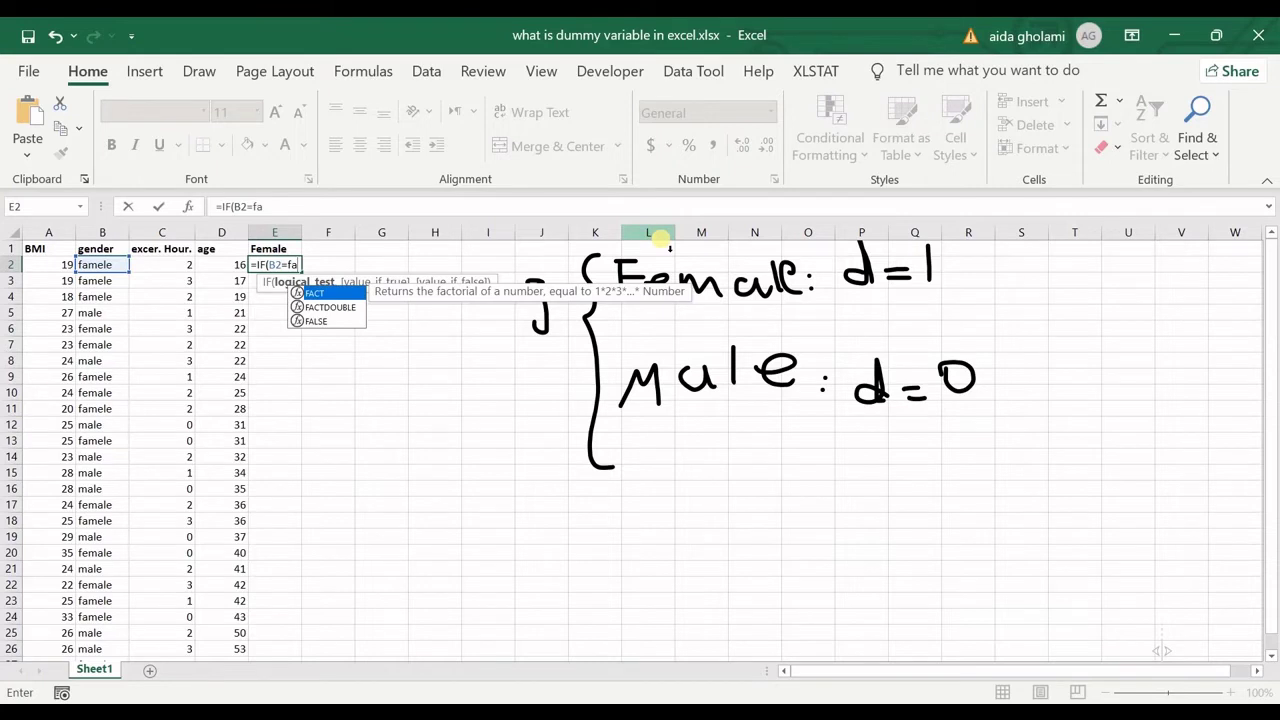
text(mele)
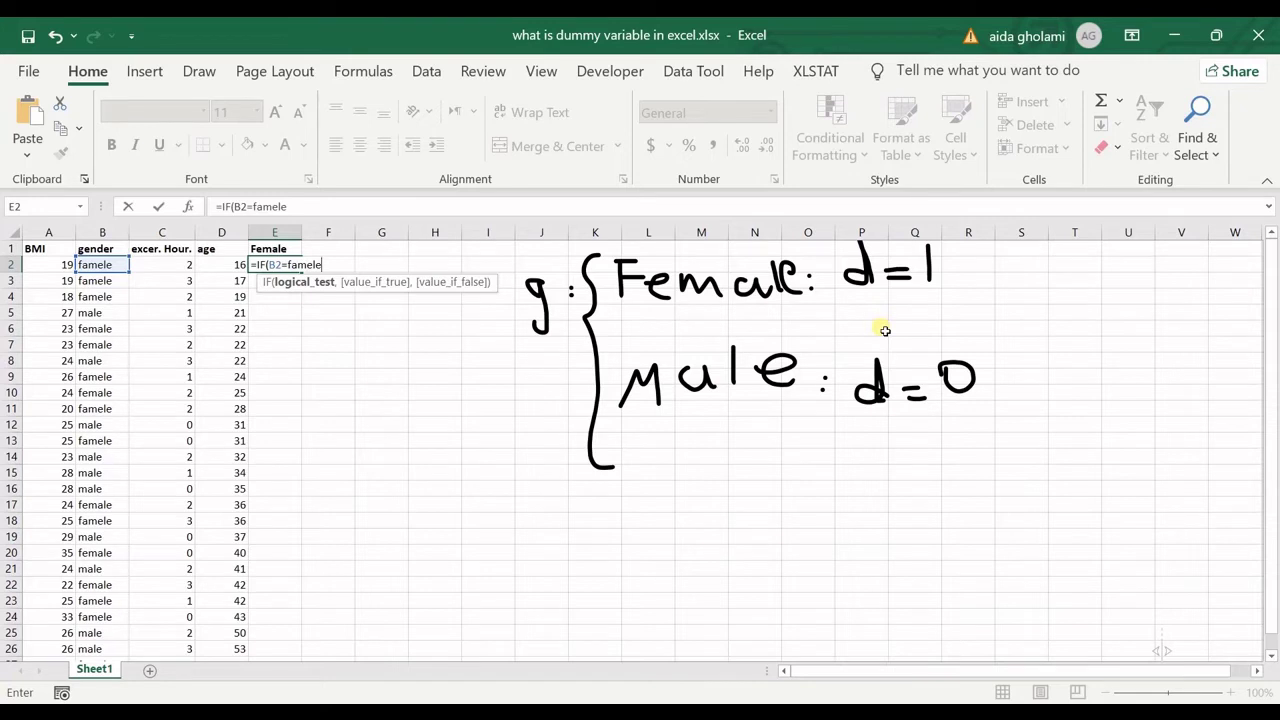
text(",1,0))
click(290, 264)
text(")
key(Return)
Step: Fill the E2 formula down the Female column to row 27 and review the filled cells
click(294, 264)
double_click(301, 271)
scroll(286, 351, down, 6)
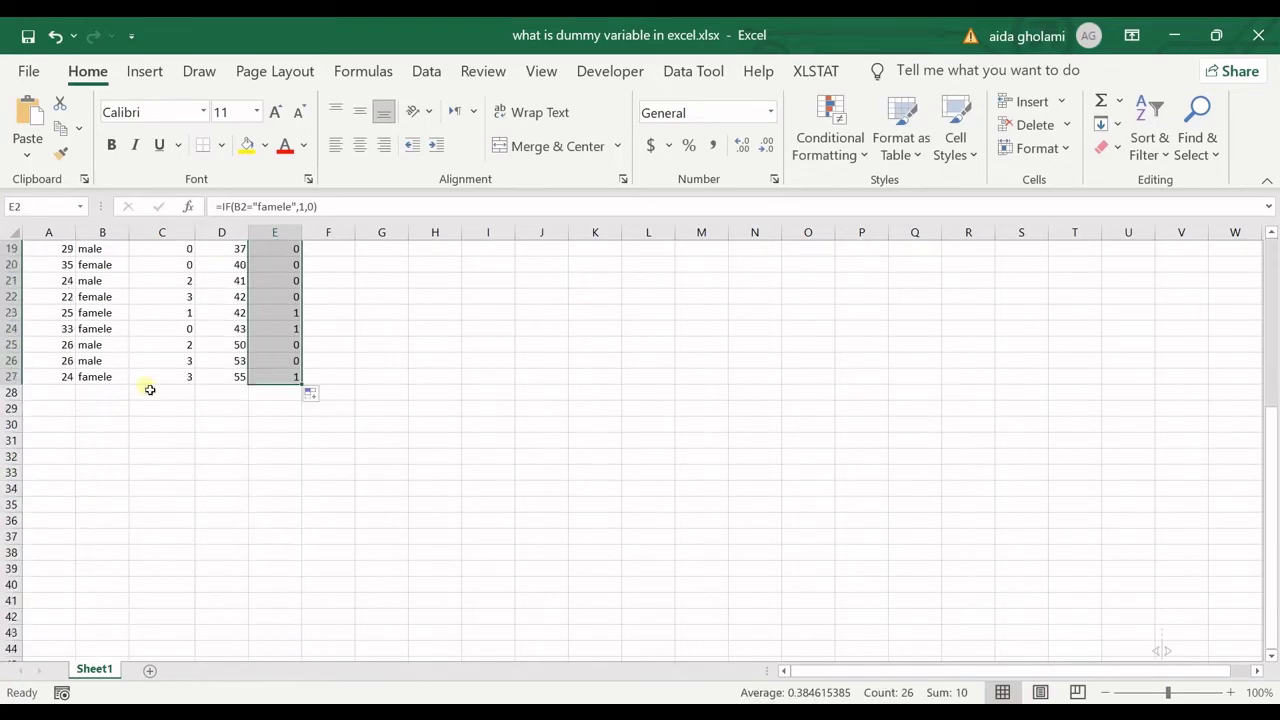
scroll(267, 385, up, 3)
scroll(267, 385, up, 3)
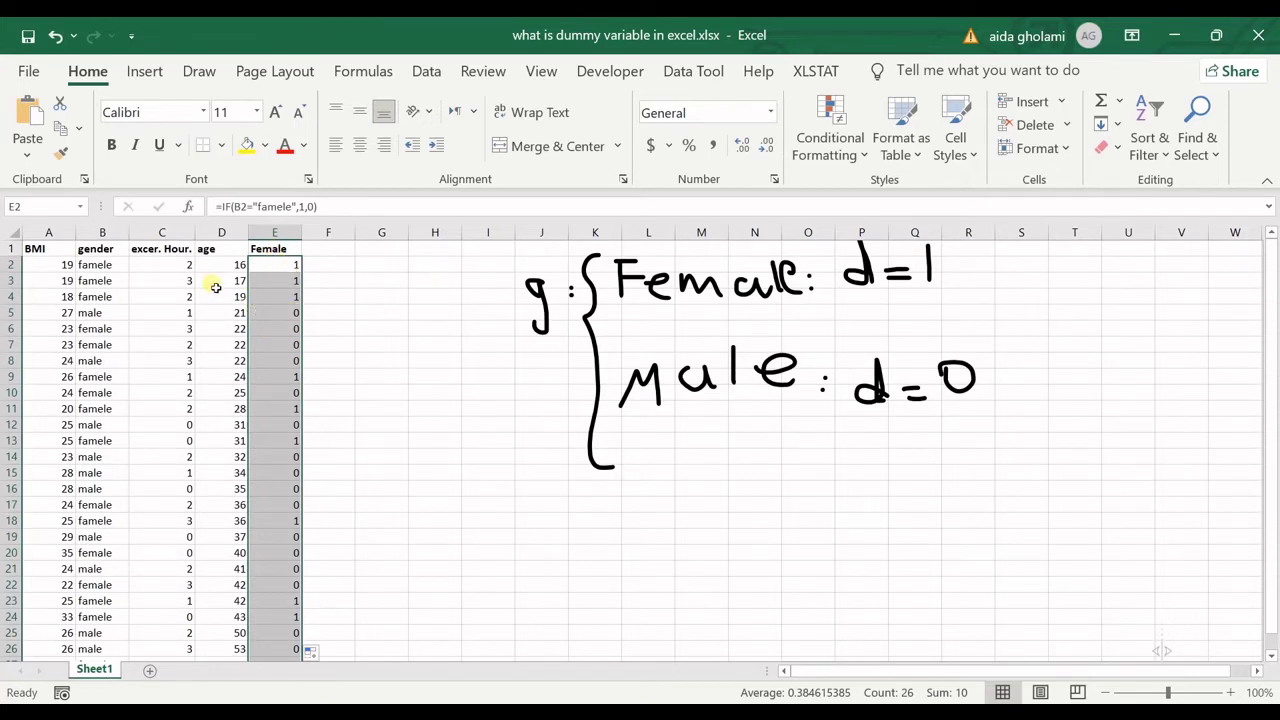
Step: Open the Regression tool from the Data Analysis tools for the BMI data sheet
click(48, 244)
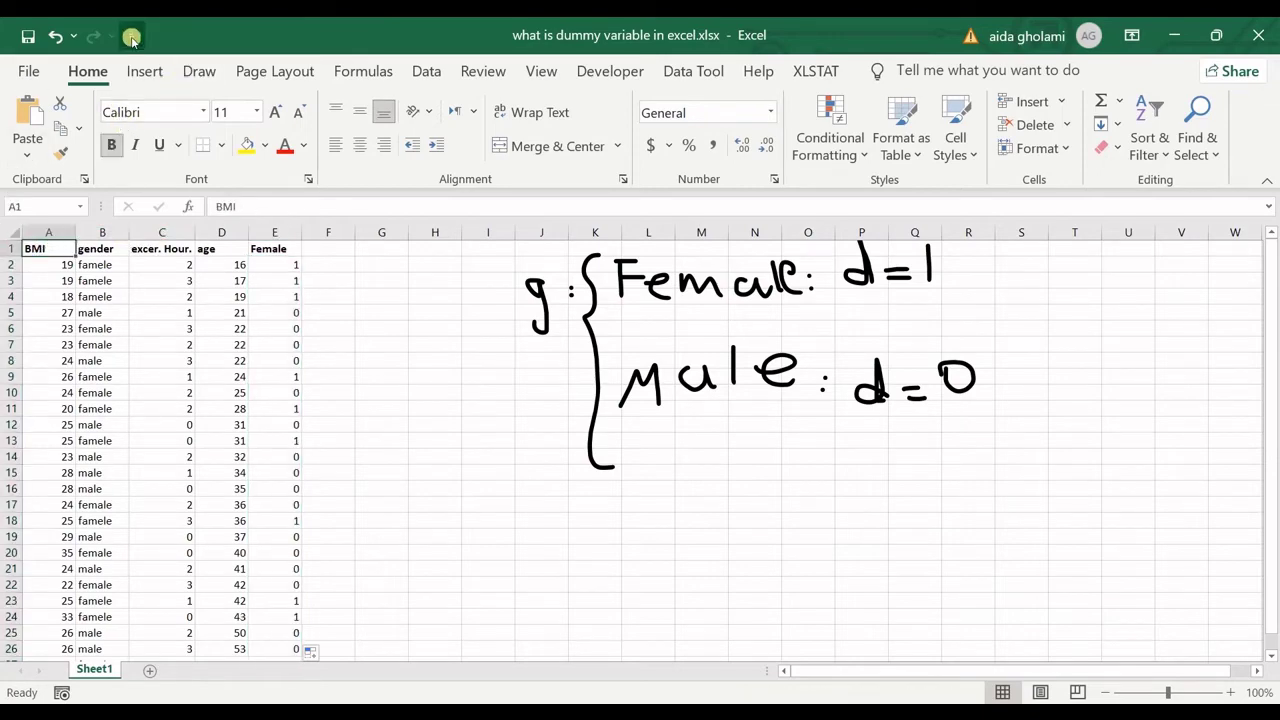
click(426, 71)
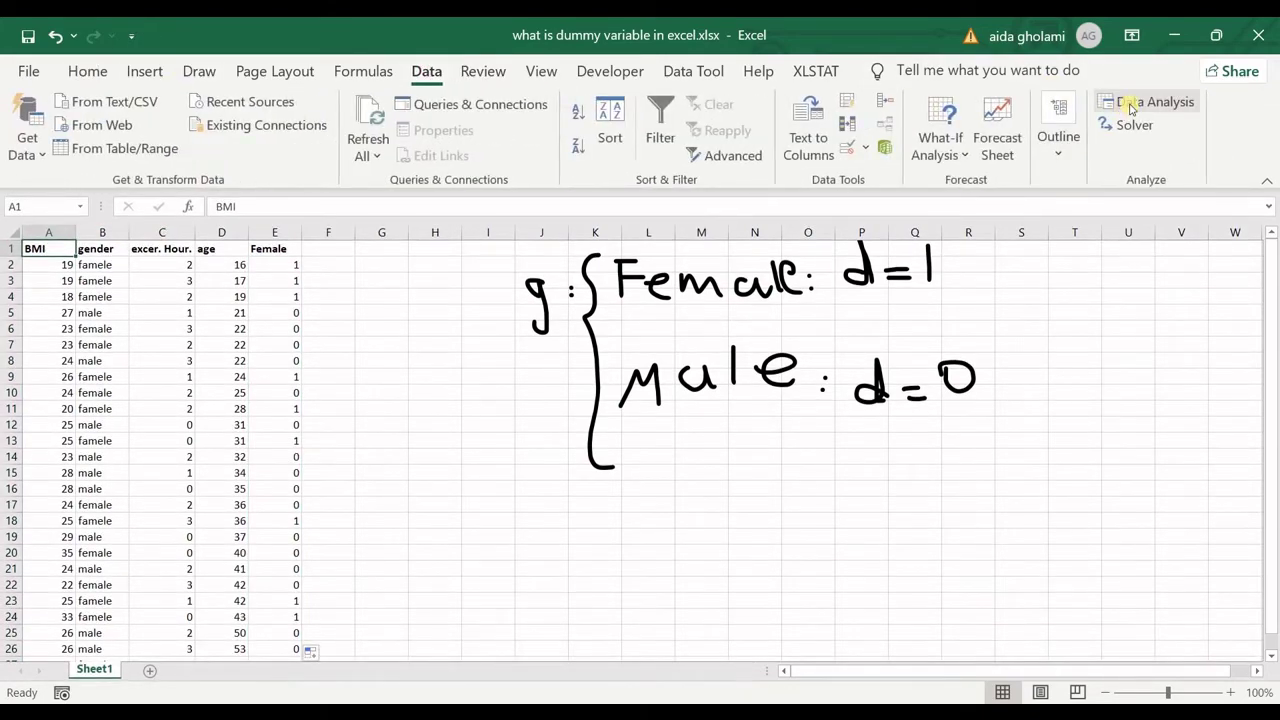
click(1126, 104)
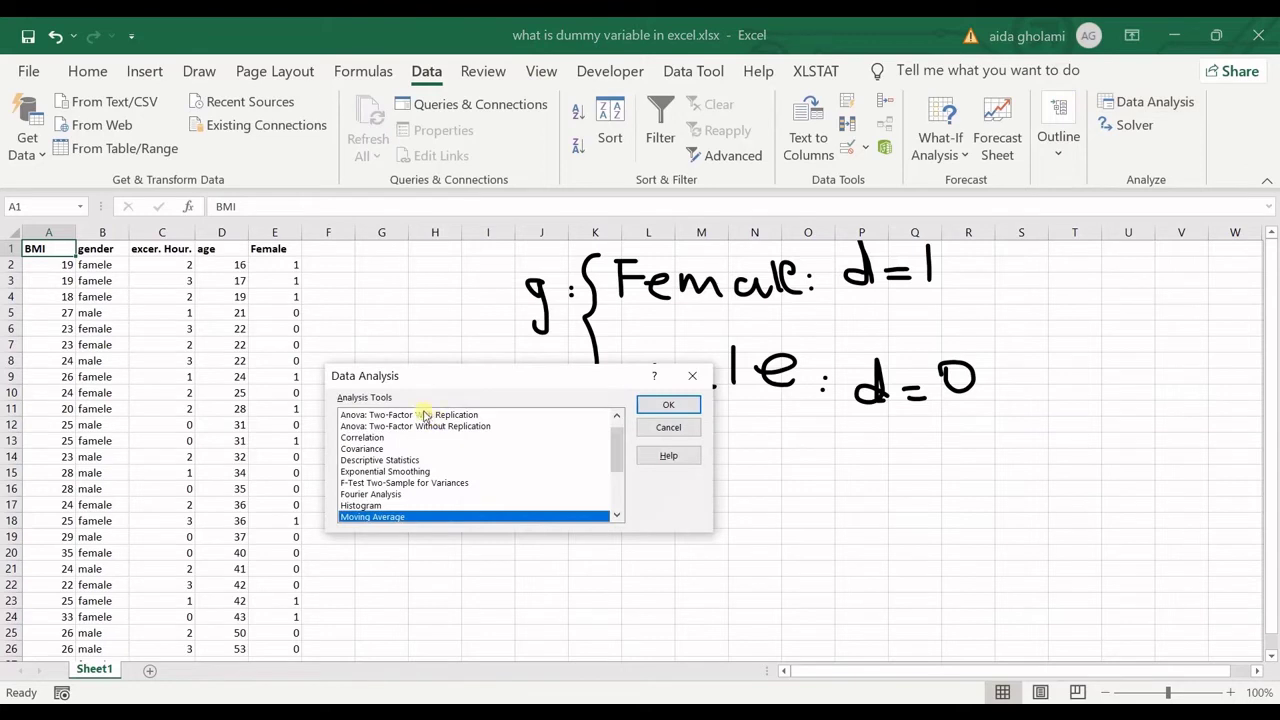
scroll(360, 485, up, 1)
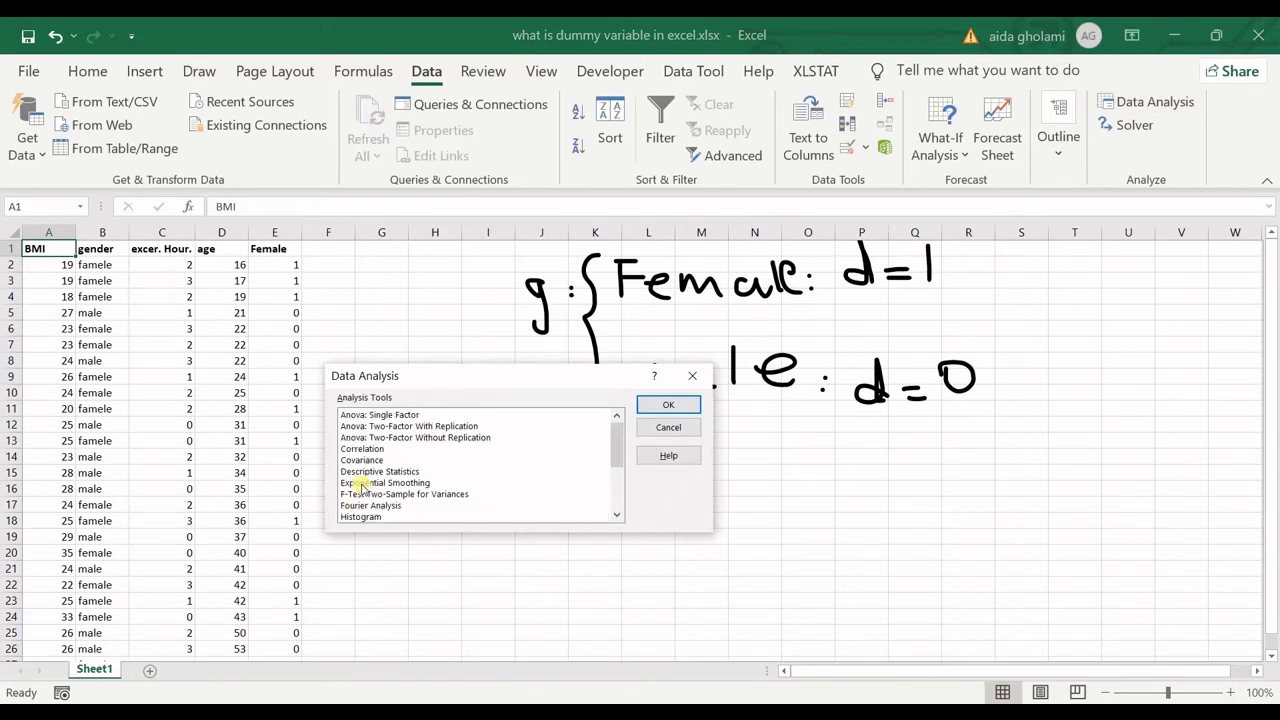
scroll(362, 495, down, 3)
scroll(366, 505, up, 2)
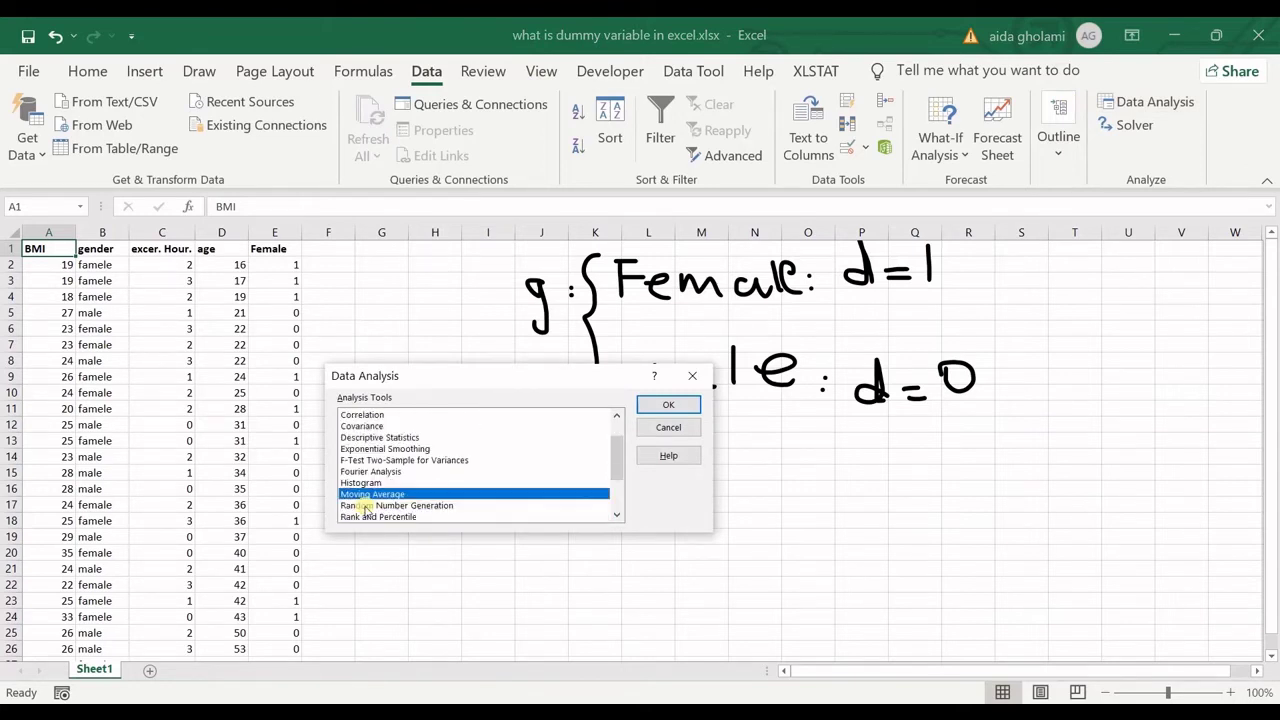
scroll(366, 508, down, 1)
click(370, 494)
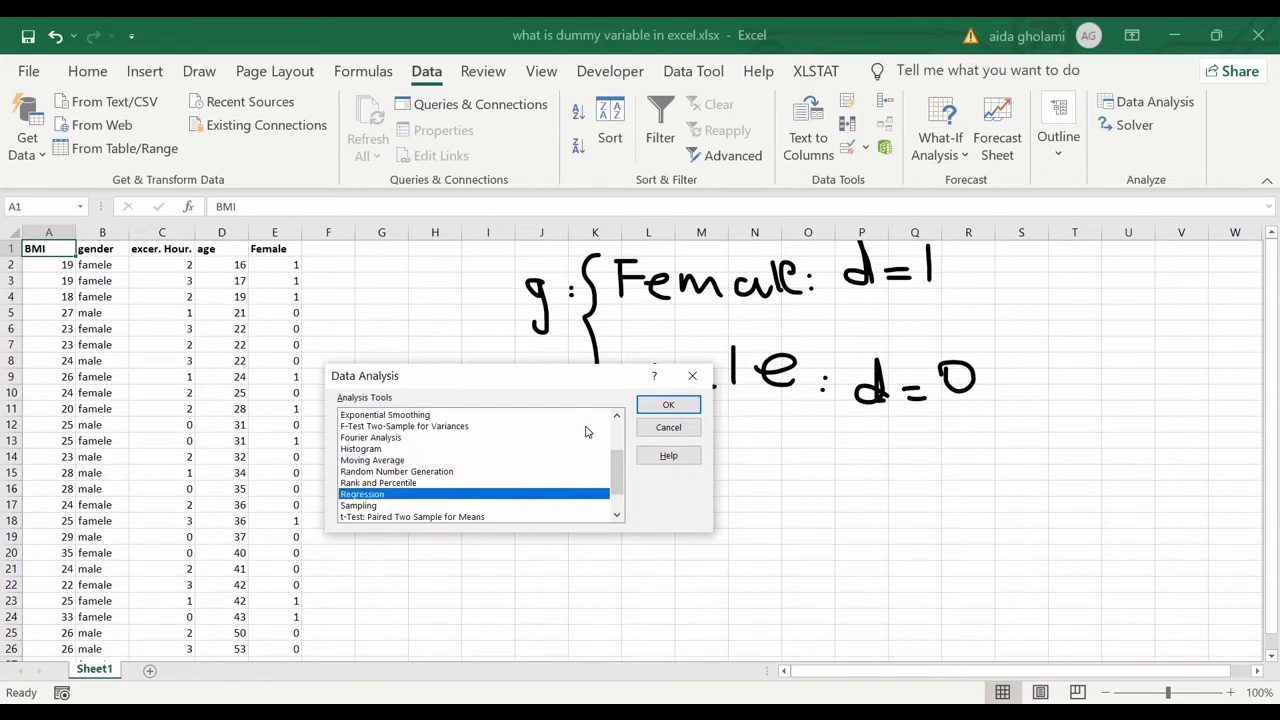
click(654, 406)
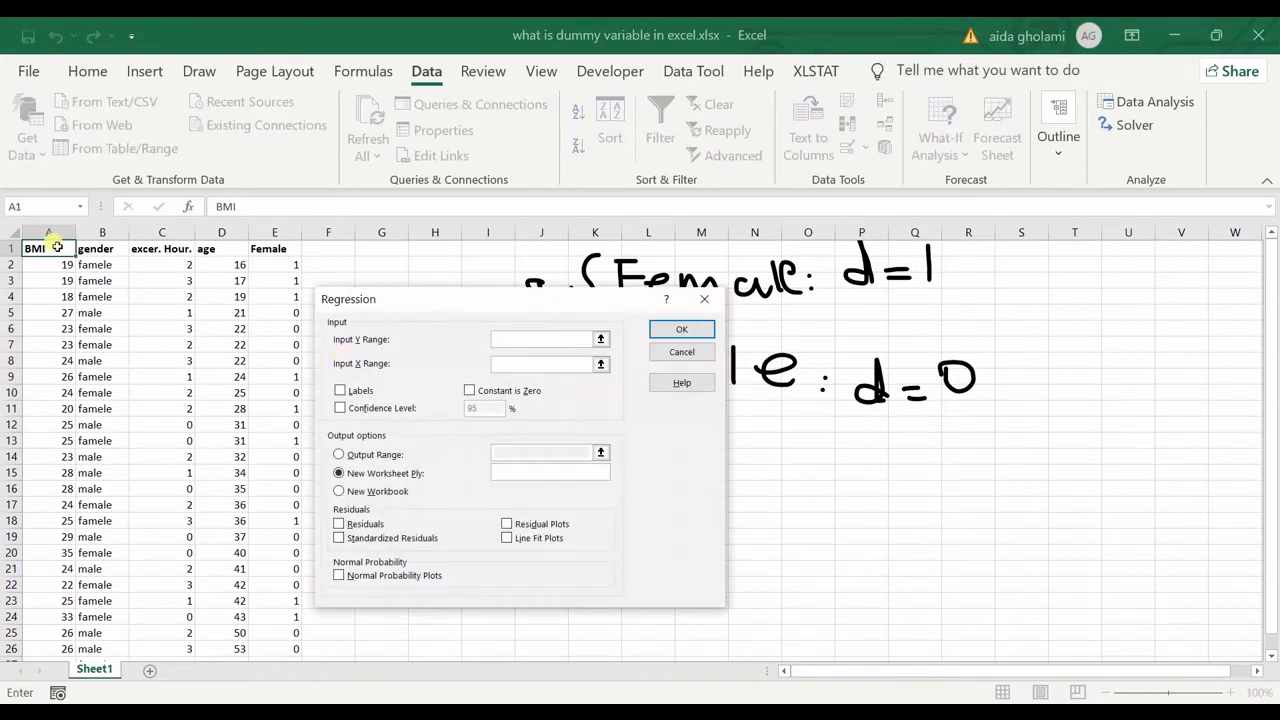
Step: Set the regression's Y range to the BMI column $A$1:$A$27 and its X range to the Female column $E$1:$E$27
drag(57, 247, 60, 638)
click(514, 362)
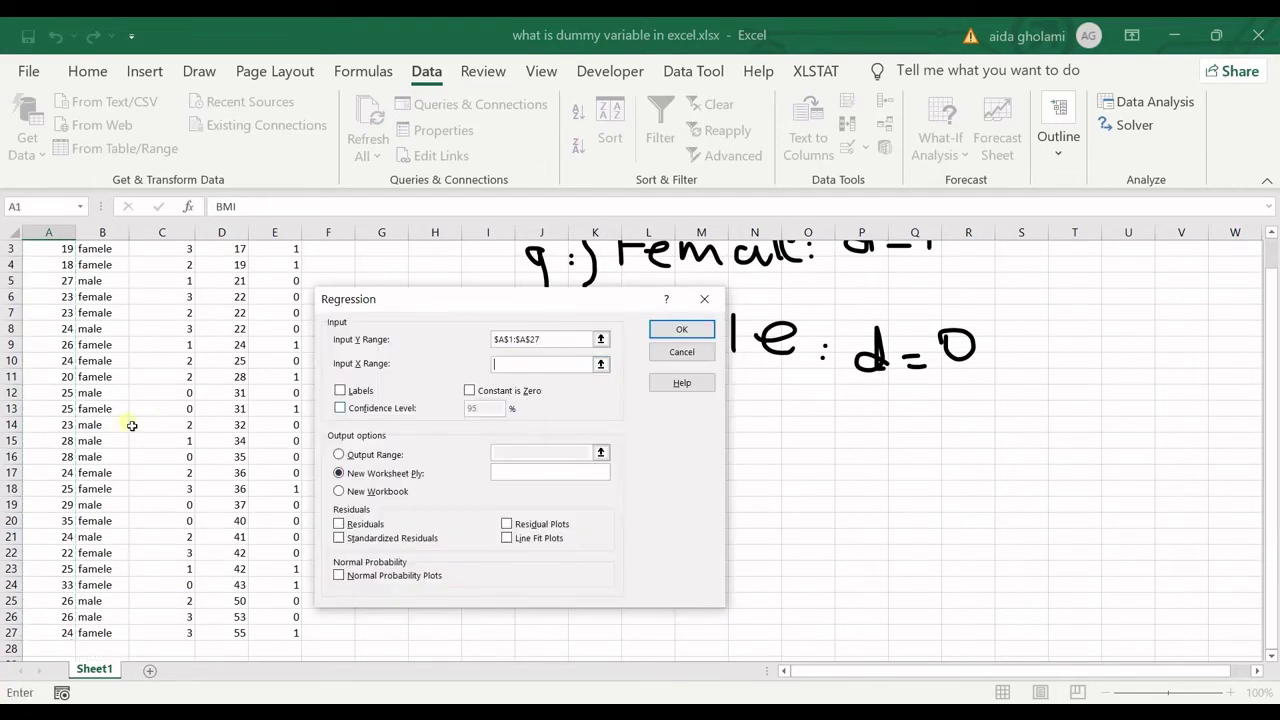
scroll(131, 425, up, 1)
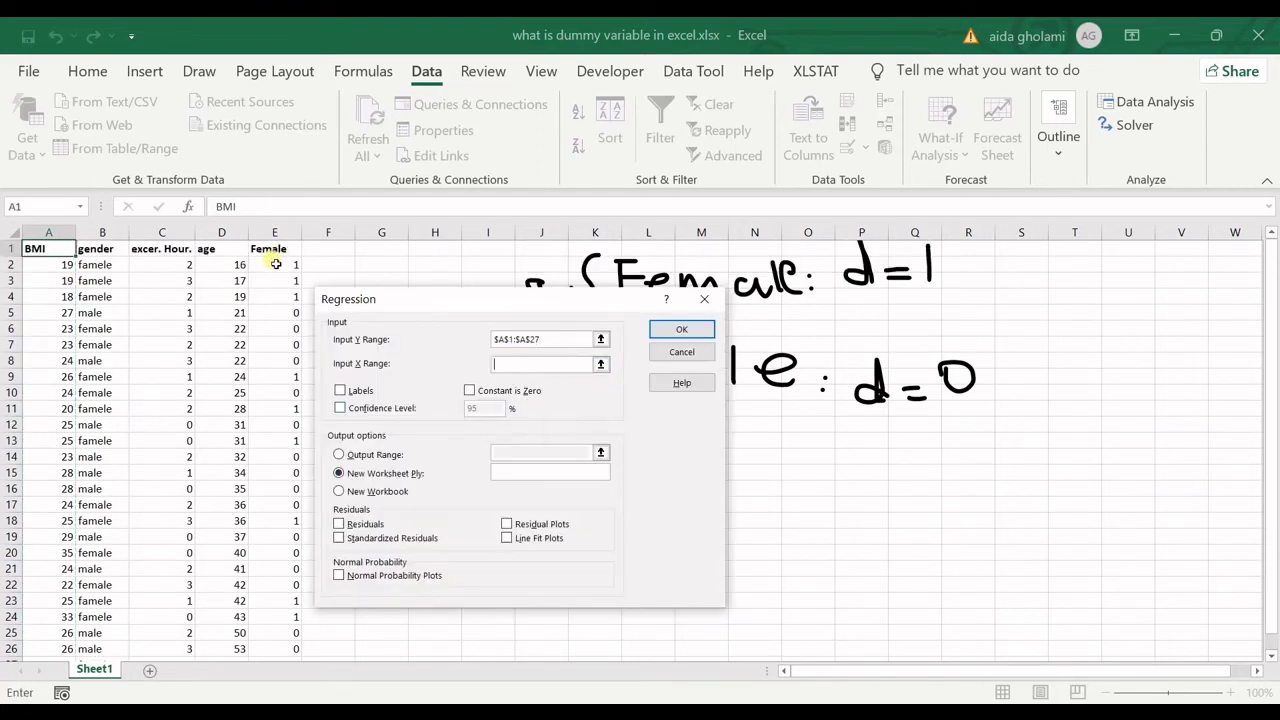
drag(276, 250, 280, 630)
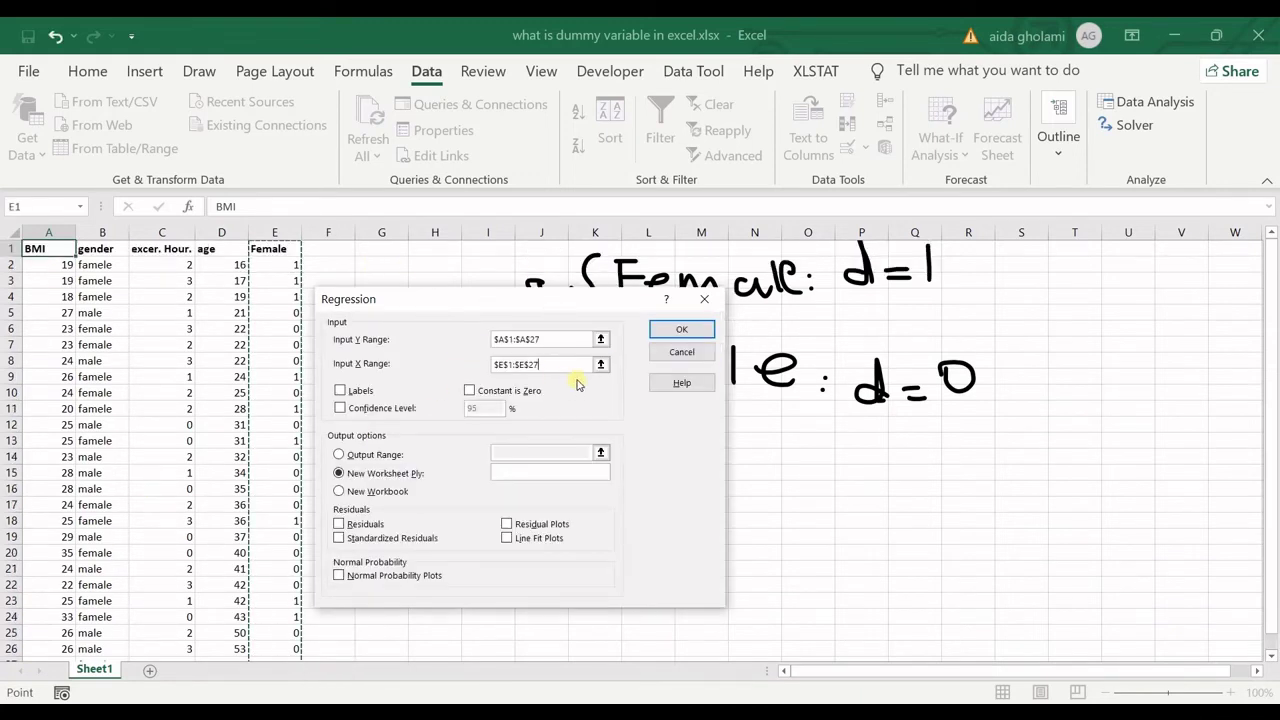
Step: Treat the first row as labels and run the regression with output to a new worksheet named "BMI Gender"
click(357, 392)
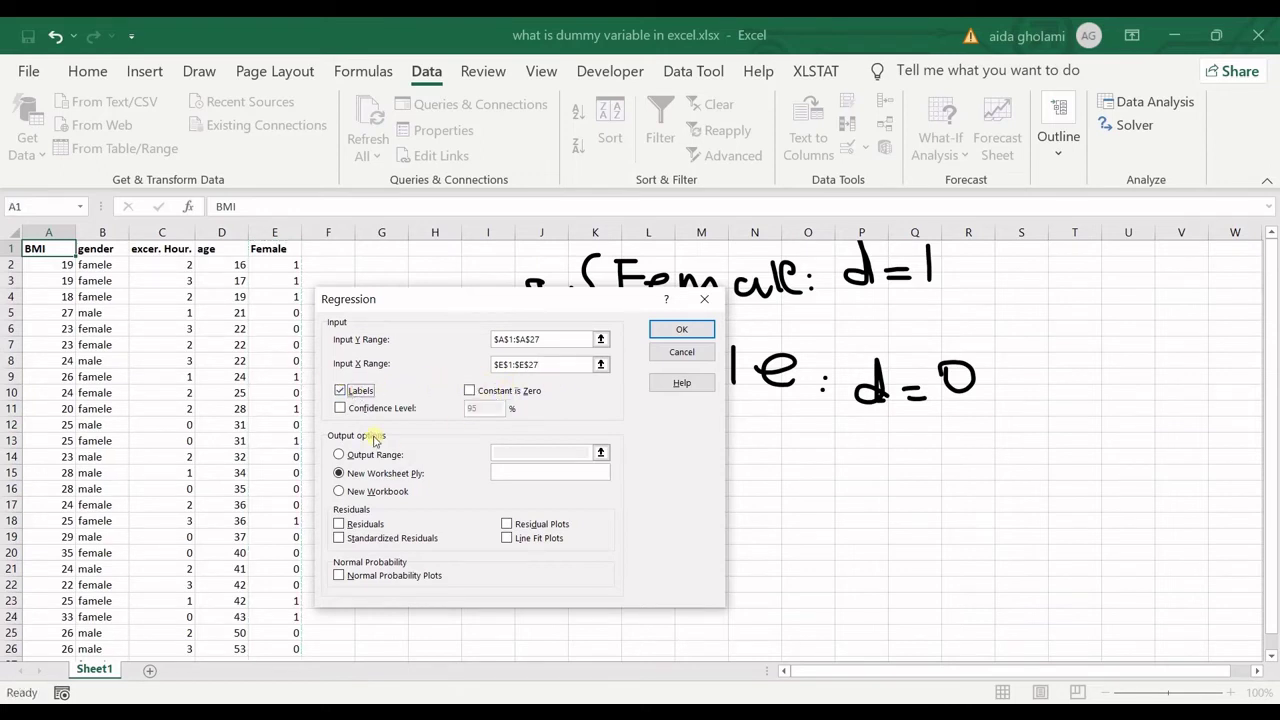
click(510, 476)
text(BMI Geng)
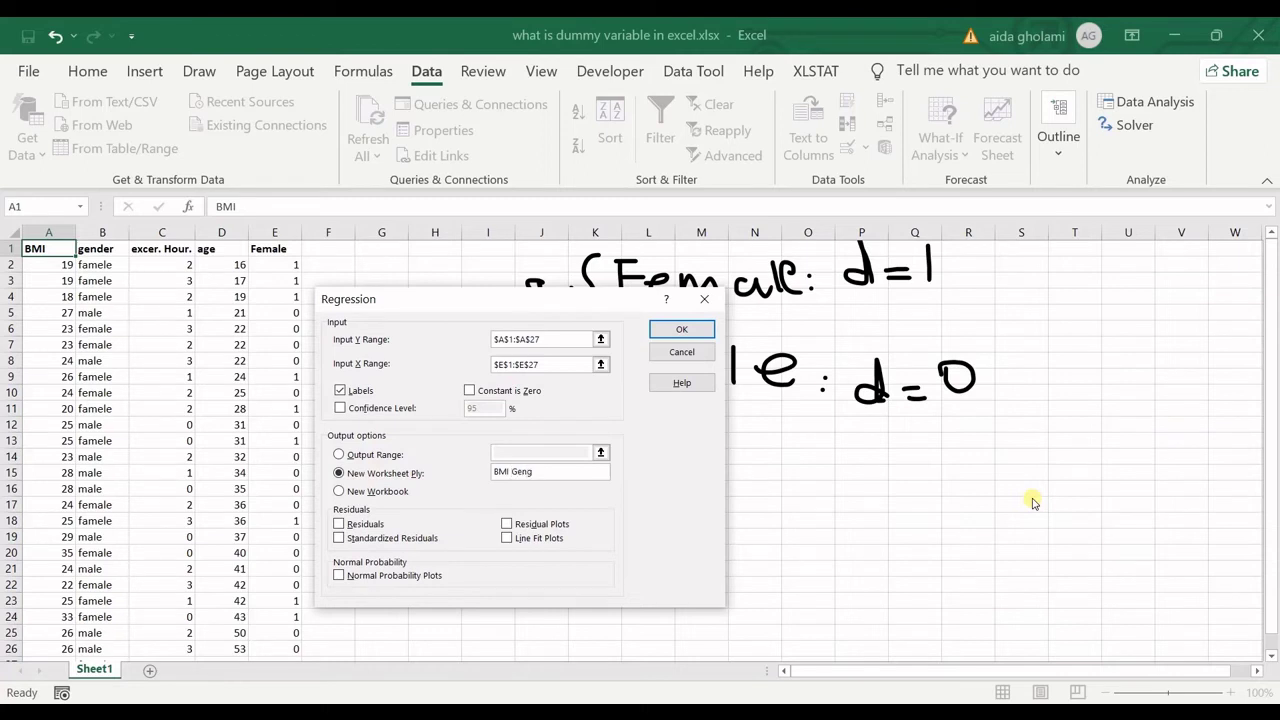
text(der)
click(675, 330)
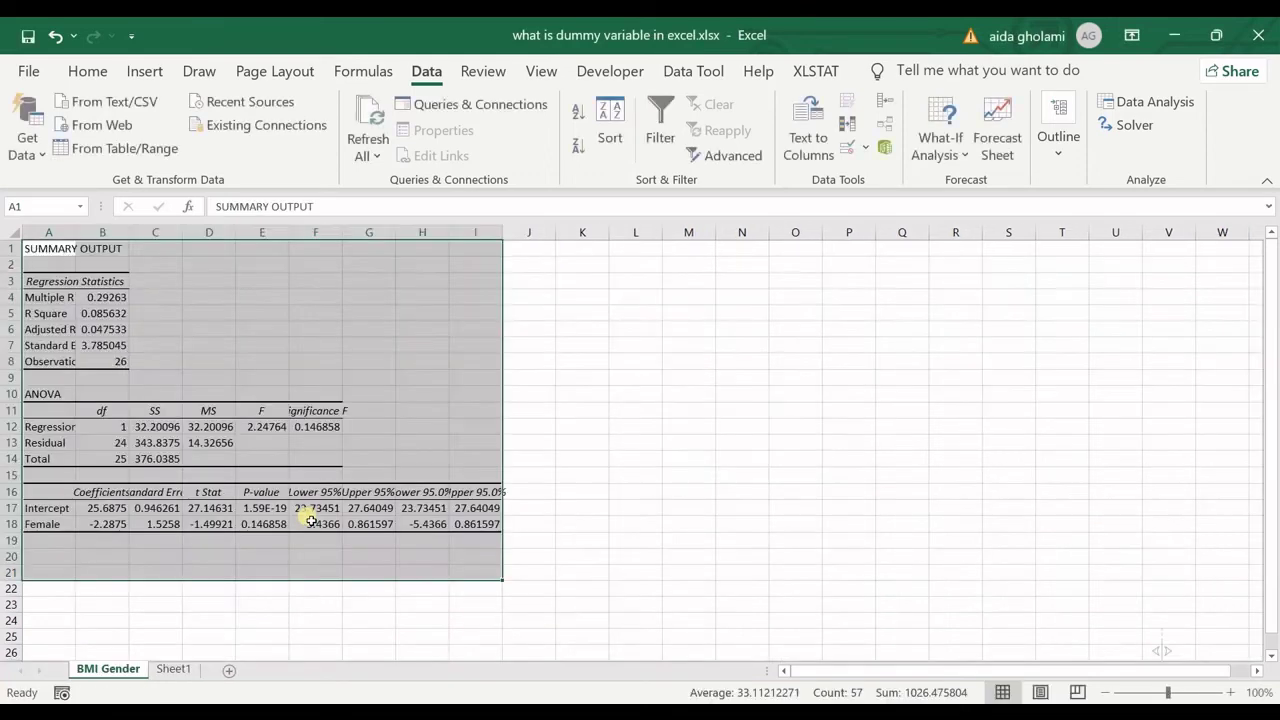
Step: Auto-fit the widths of columns A and B in the regression output and clear the range selection
double_click(79, 232)
double_click(180, 232)
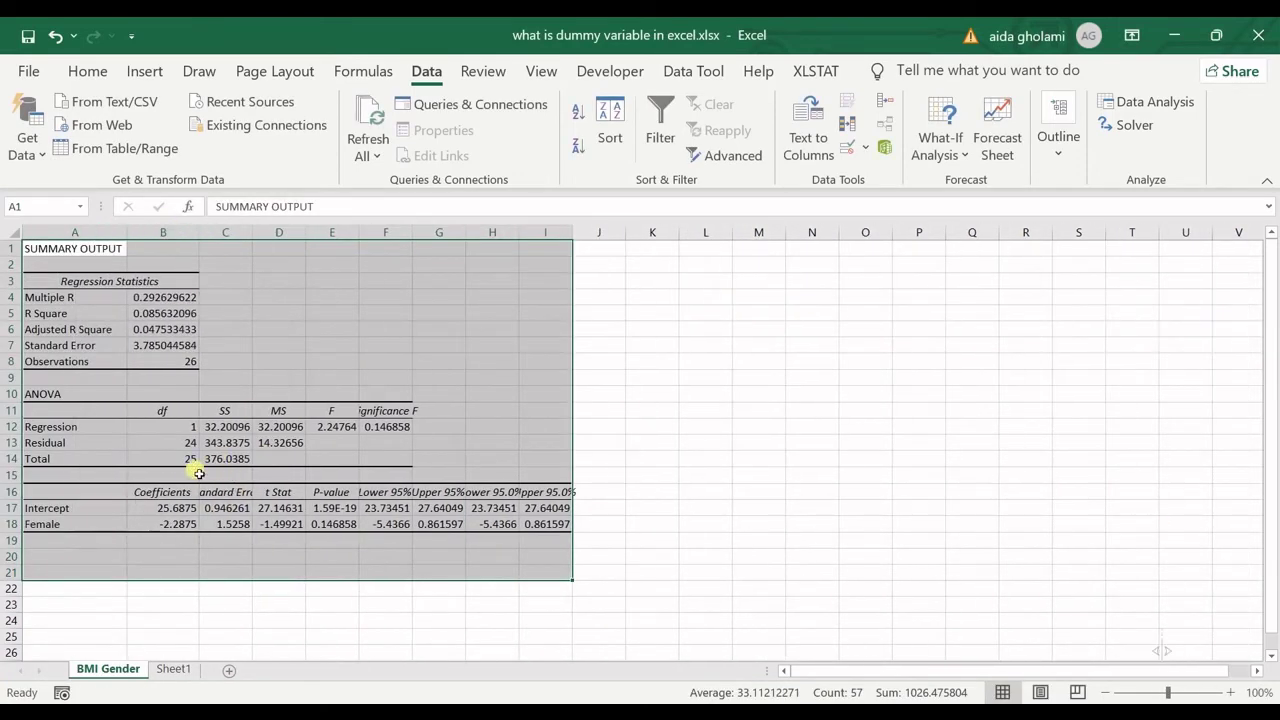
scroll(209, 491, down, 2)
click(165, 424)
scroll(160, 428, up, 2)
Step: Colour the Female label and its coefficient in A18:B18 with red font
drag(94, 525, 155, 538)
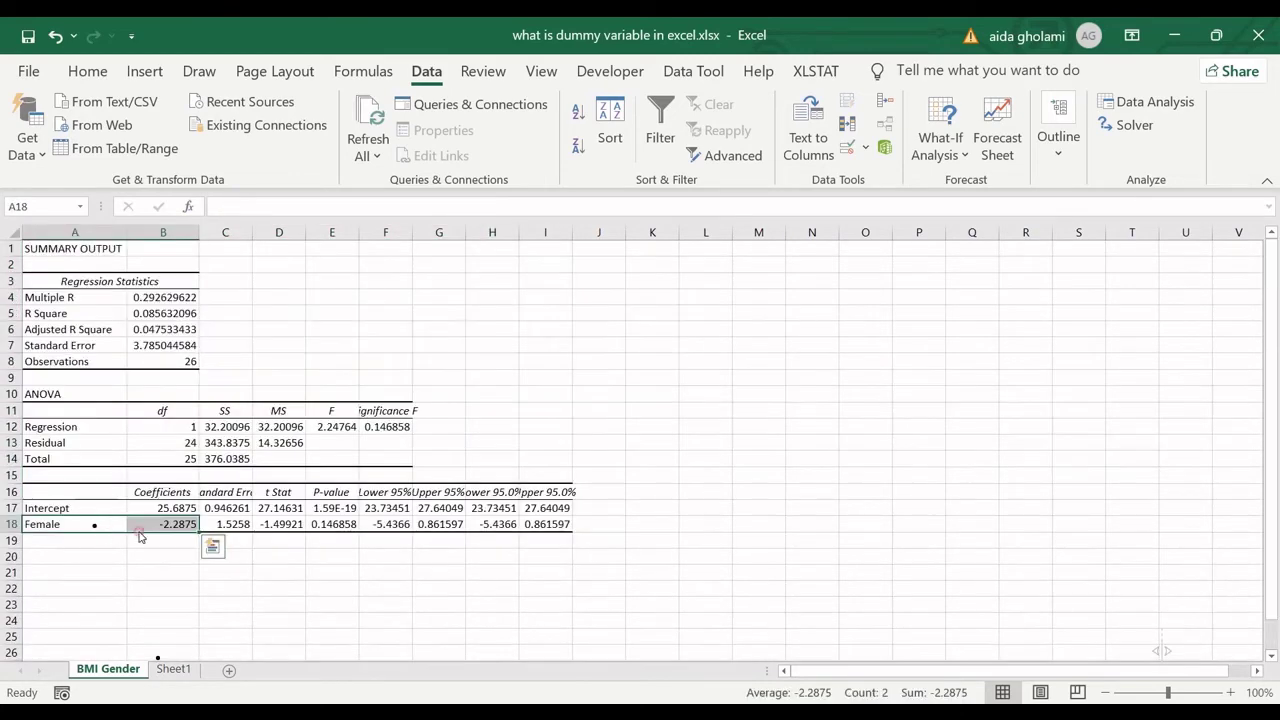
click(145, 71)
click(88, 71)
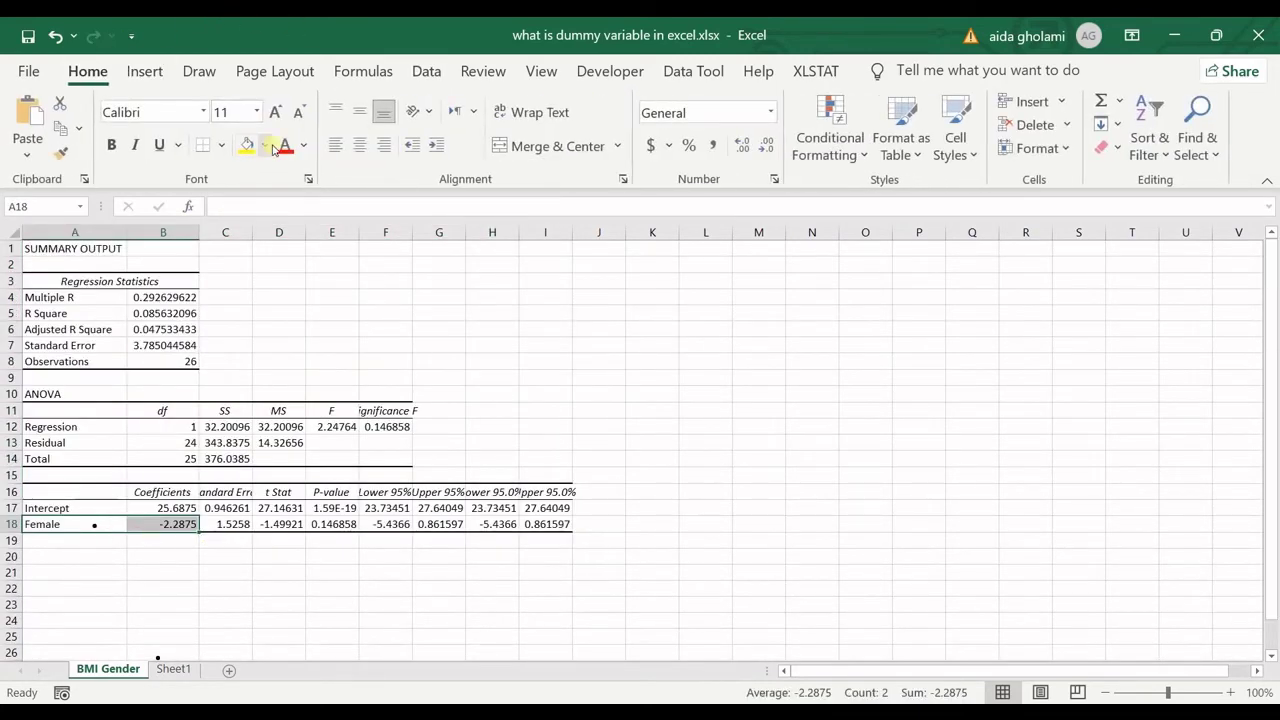
click(278, 147)
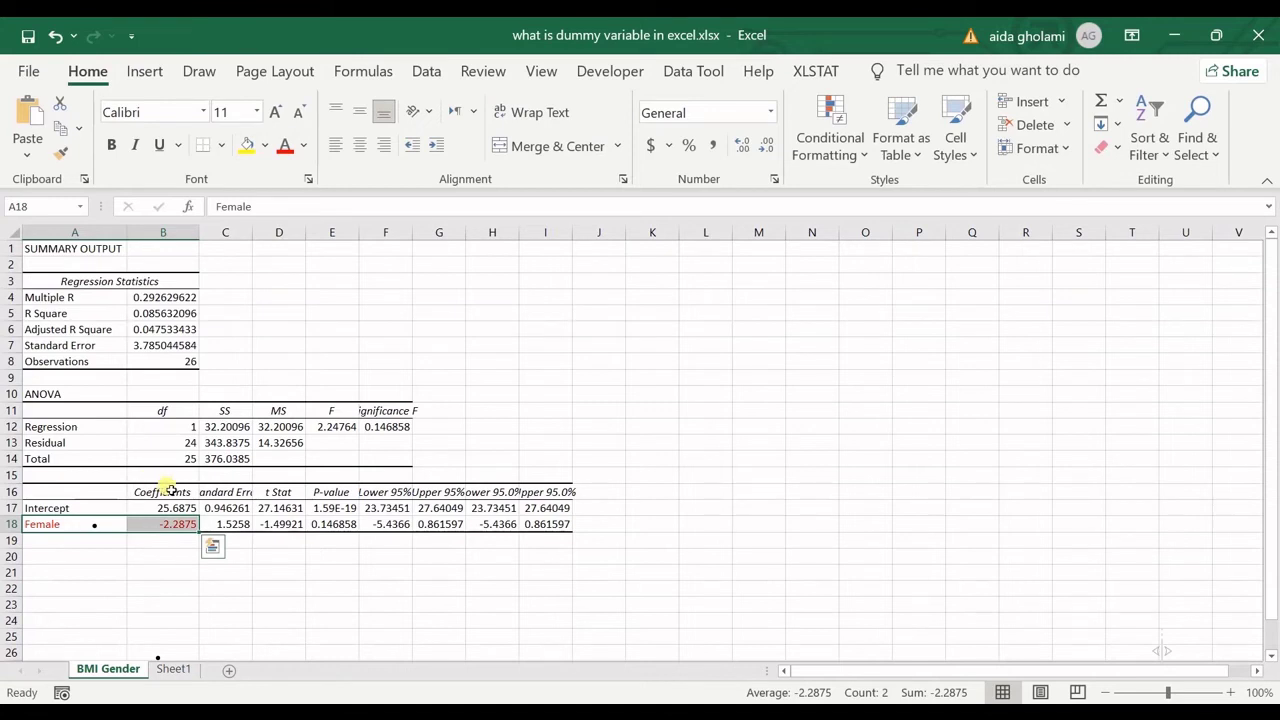
Step: Examine the Female coefficient in the regression output and return to the data on Sheet1
click(240, 492)
click(165, 524)
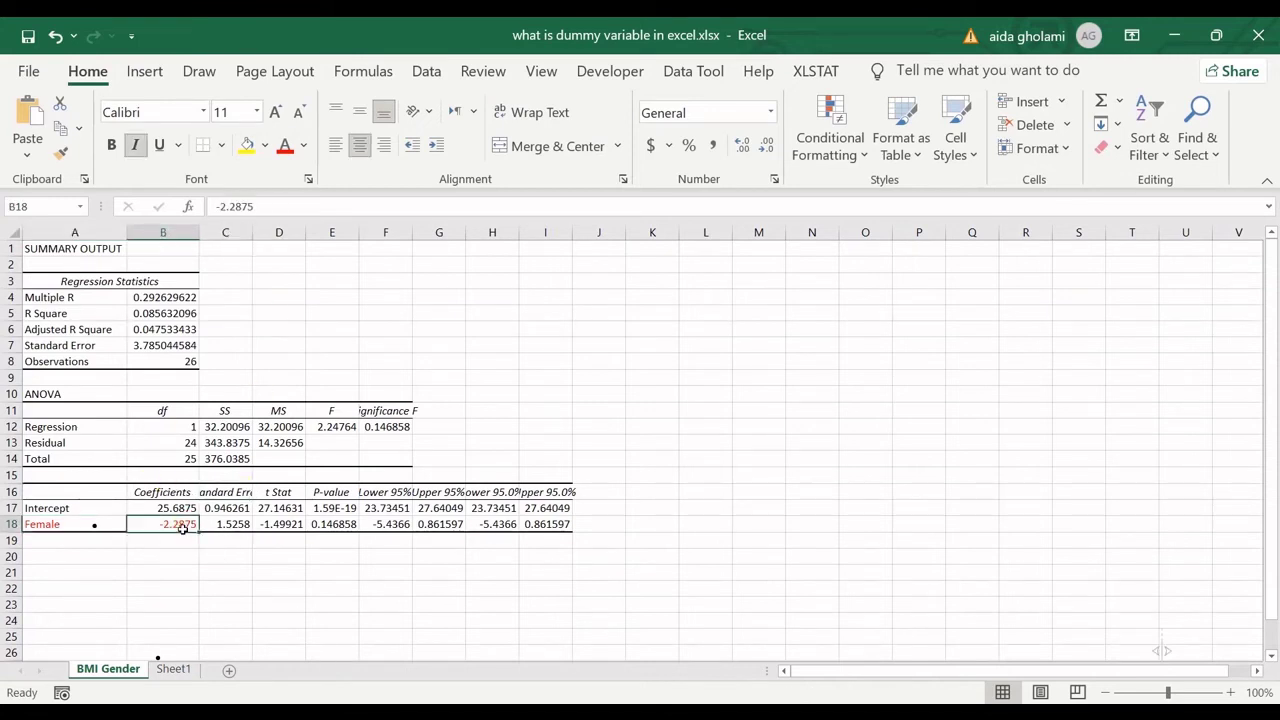
click(95, 528)
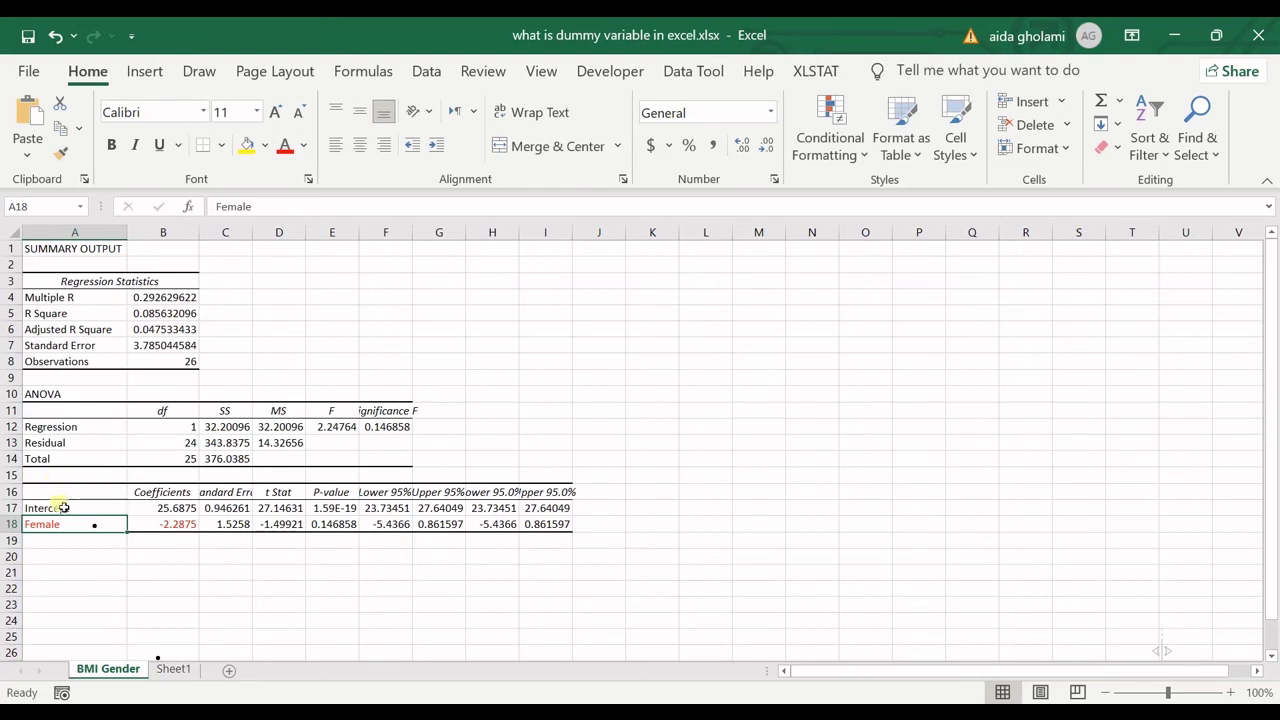
click(178, 669)
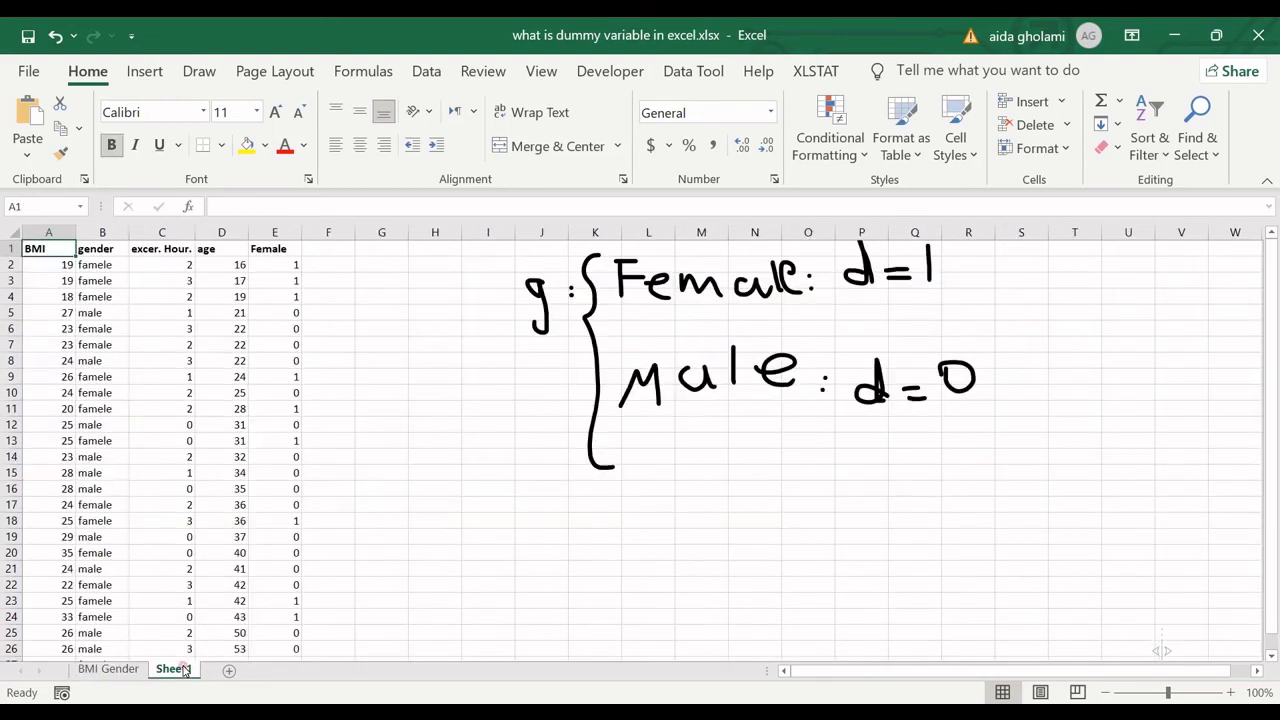